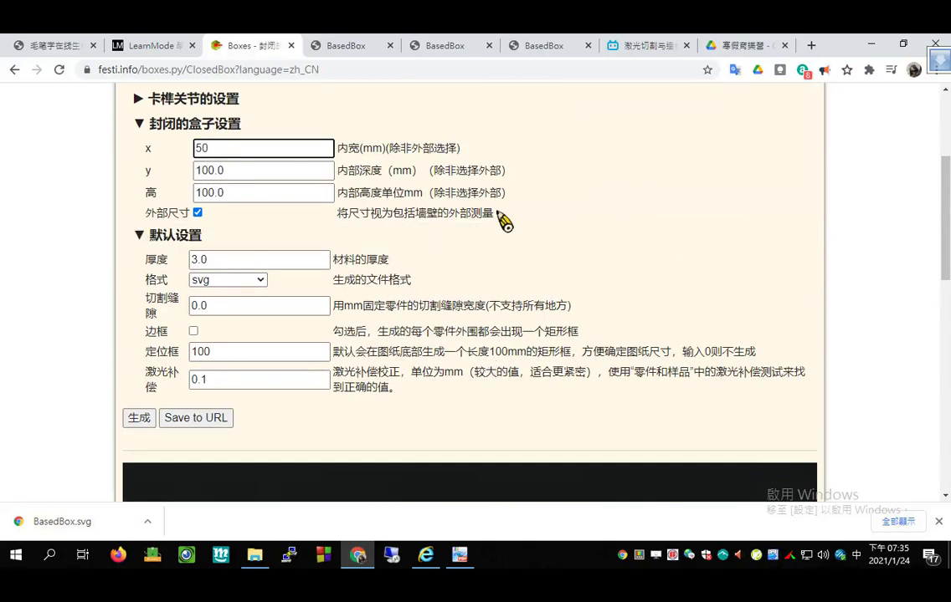
Step: Set the closed box's y depth and height to 50 mm and the material thickness to 2 mm, and generate the layout
{"action": "left_click_drag", "start_coordinate": [216, 172], "coordinate": [168, 177]}
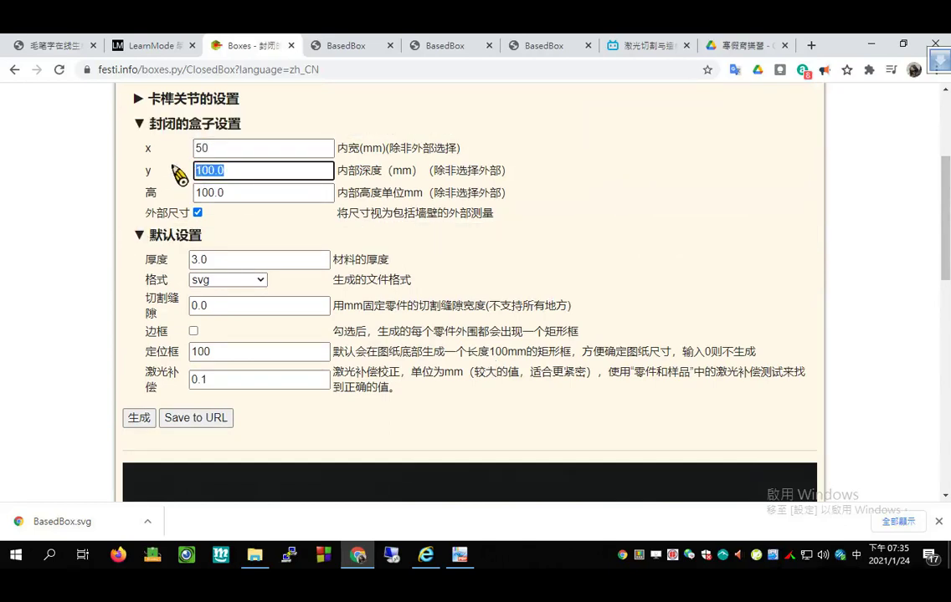
{"action": "type", "text": "50"}
{"action": "left_click_drag", "start_coordinate": [229, 198], "coordinate": [194, 194]}
{"action": "type", "text": "50"}
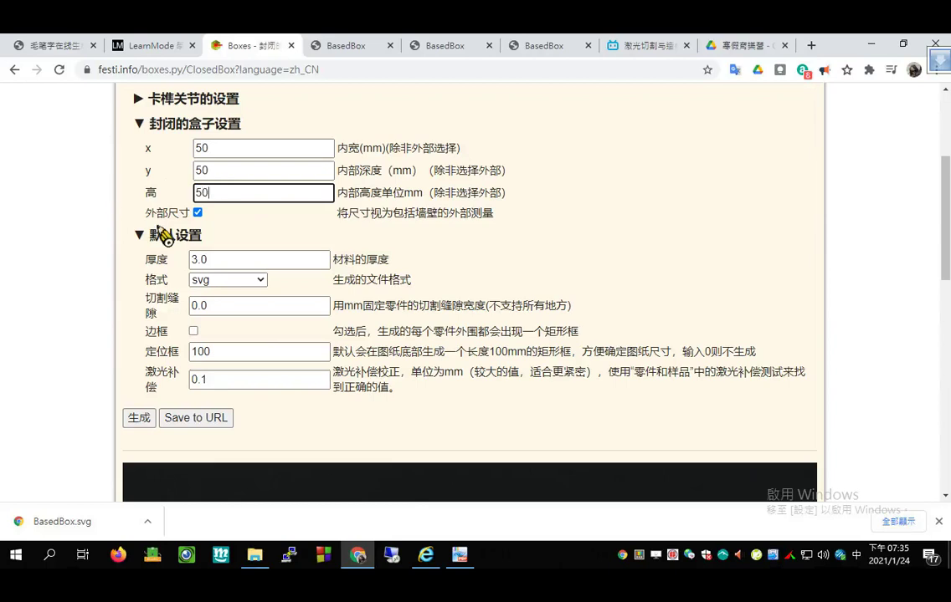
{"action": "left_click_drag", "start_coordinate": [218, 262], "coordinate": [153, 262]}
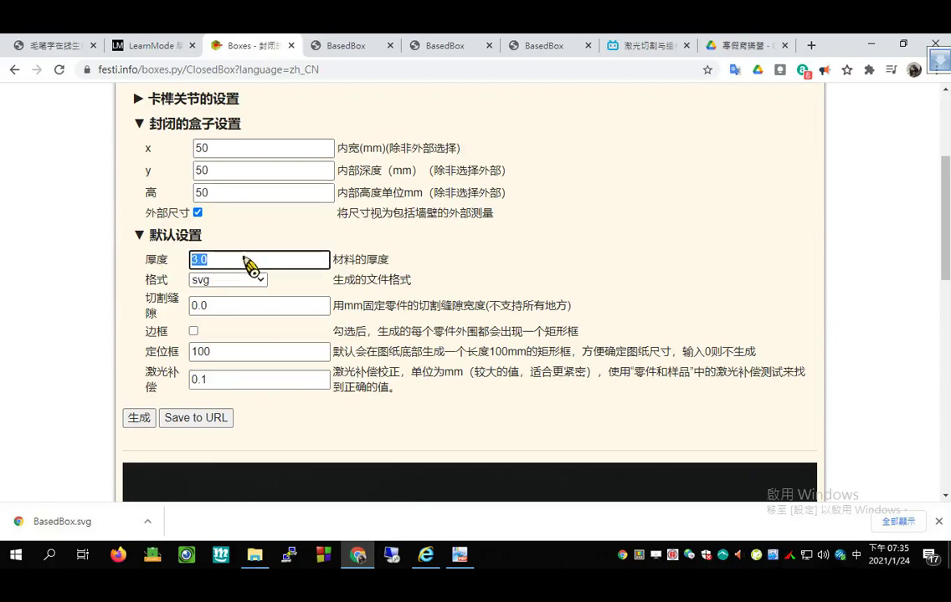
{"action": "left_click", "coordinate": [143, 419]}
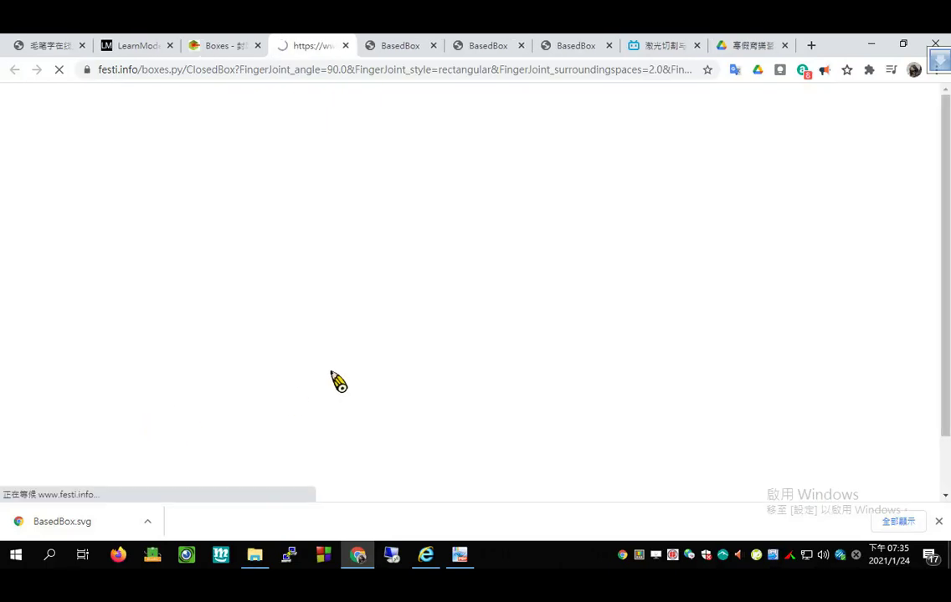
Step: Examine the six finger-jointed panels of the generated layout and the 100 mm reference bar beneath them
{"action": "scroll", "coordinate": [342, 350], "scroll_direction": "down", "scroll_amount": 1}
{"action": "scroll", "coordinate": [340, 350], "scroll_direction": "down", "scroll_amount": 1}
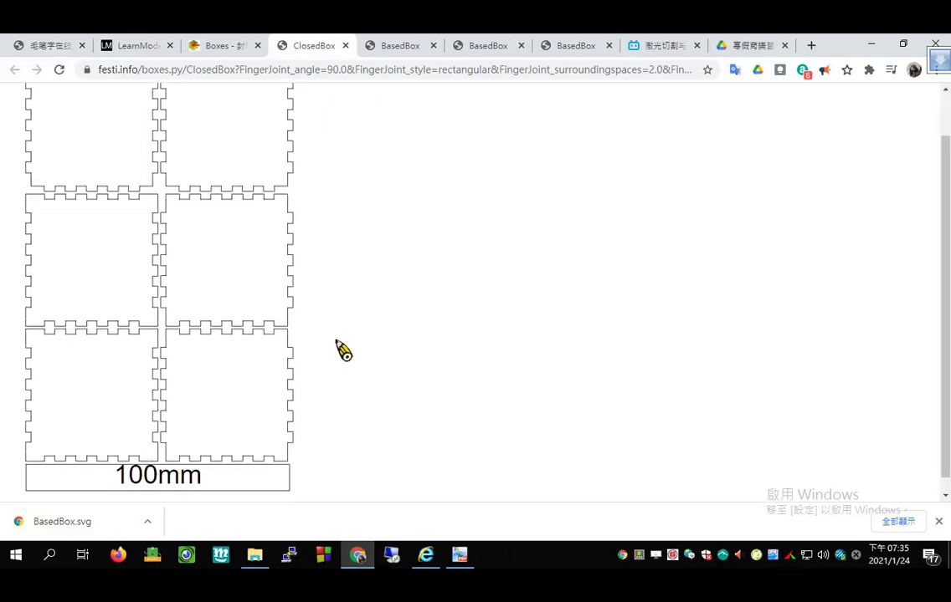
{"action": "scroll", "coordinate": [340, 350], "scroll_direction": "up", "scroll_amount": 1}
{"action": "scroll", "coordinate": [293, 372], "scroll_direction": "down", "scroll_amount": 1}
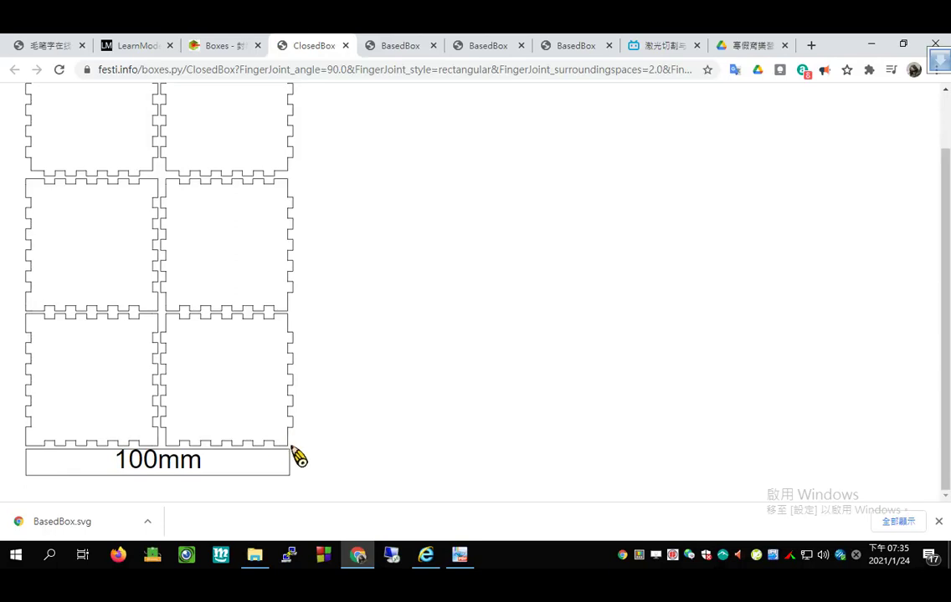
{"action": "scroll", "coordinate": [294, 452], "scroll_direction": "up", "scroll_amount": 1}
{"action": "scroll", "coordinate": [294, 452], "scroll_direction": "down", "scroll_amount": 1}
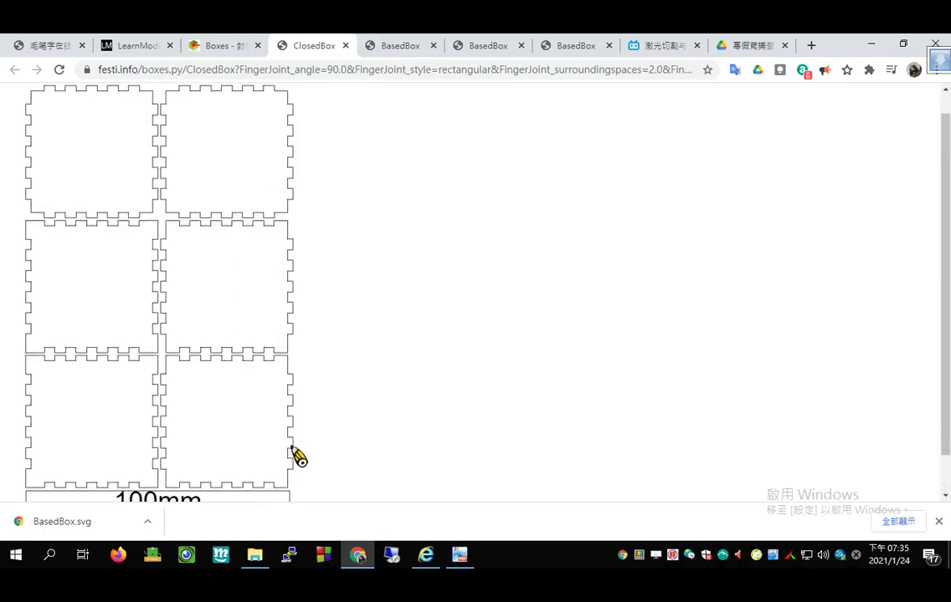
{"action": "scroll", "coordinate": [295, 452], "scroll_direction": "up", "scroll_amount": 1}
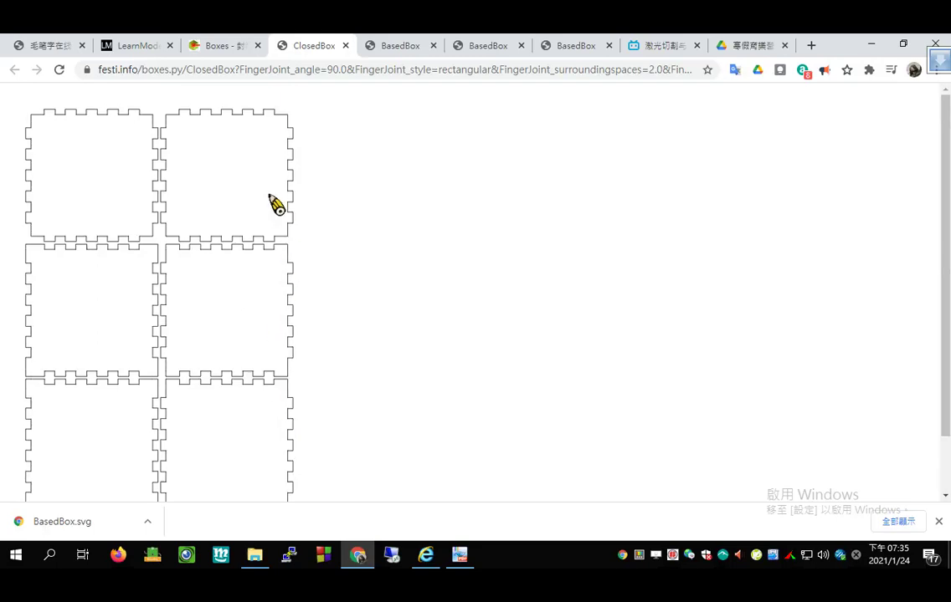
{"action": "scroll", "coordinate": [277, 205], "scroll_direction": "down", "scroll_amount": 1}
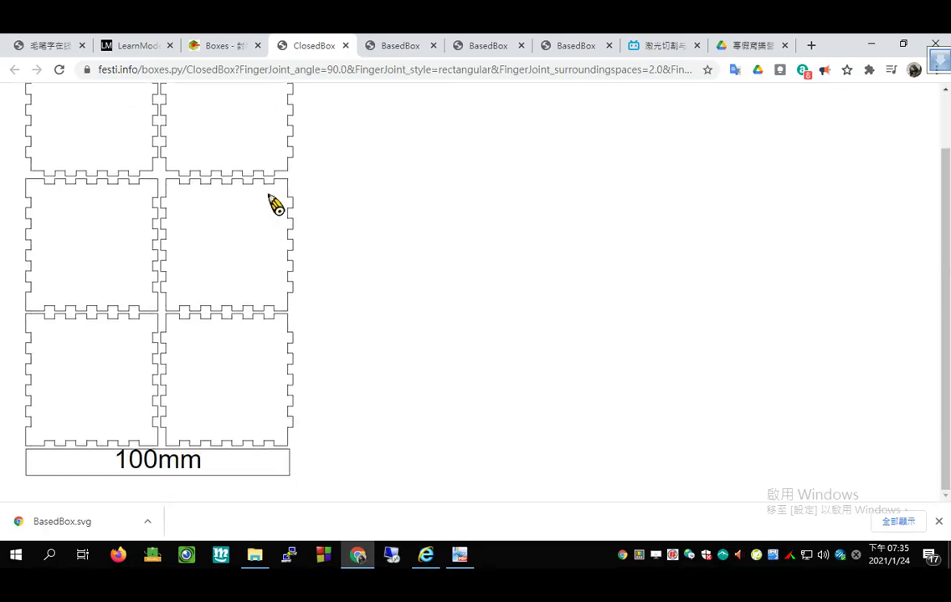
Step: Return to the closed box settings, set the width, depth and height to 60 mm each, and regenerate the layout
{"action": "left_click", "coordinate": [219, 45]}
{"action": "left_click_drag", "start_coordinate": [209, 149], "coordinate": [116, 148]}
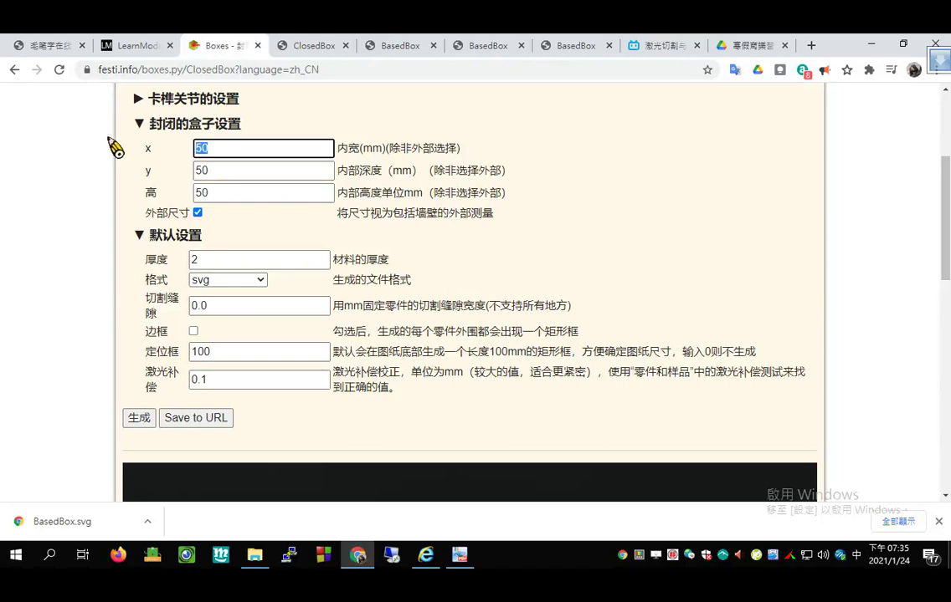
{"action": "type", "text": "60"}
{"action": "left_click_drag", "start_coordinate": [269, 173], "coordinate": [154, 180]}
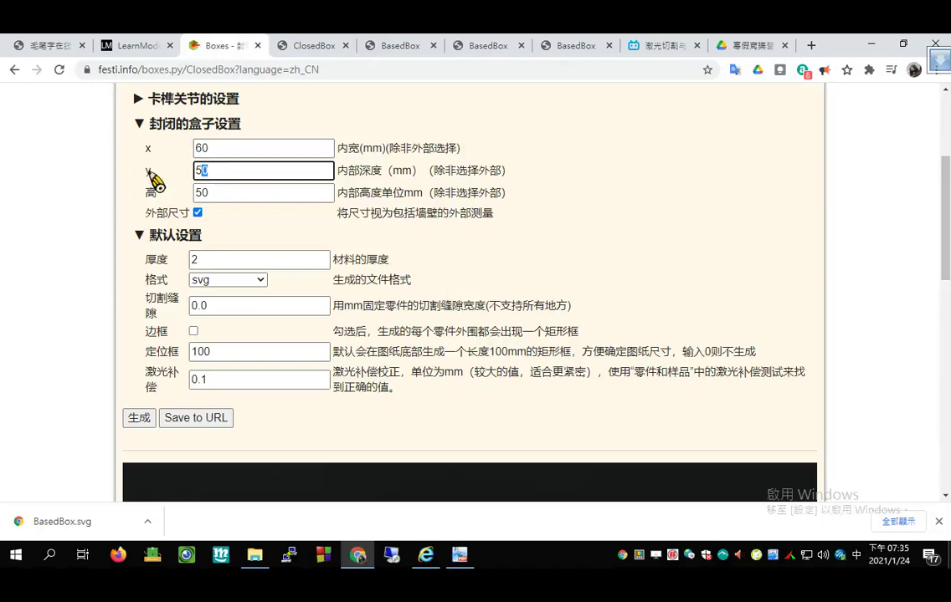
{"action": "type", "text": "60"}
{"action": "key", "text": "Tab"}
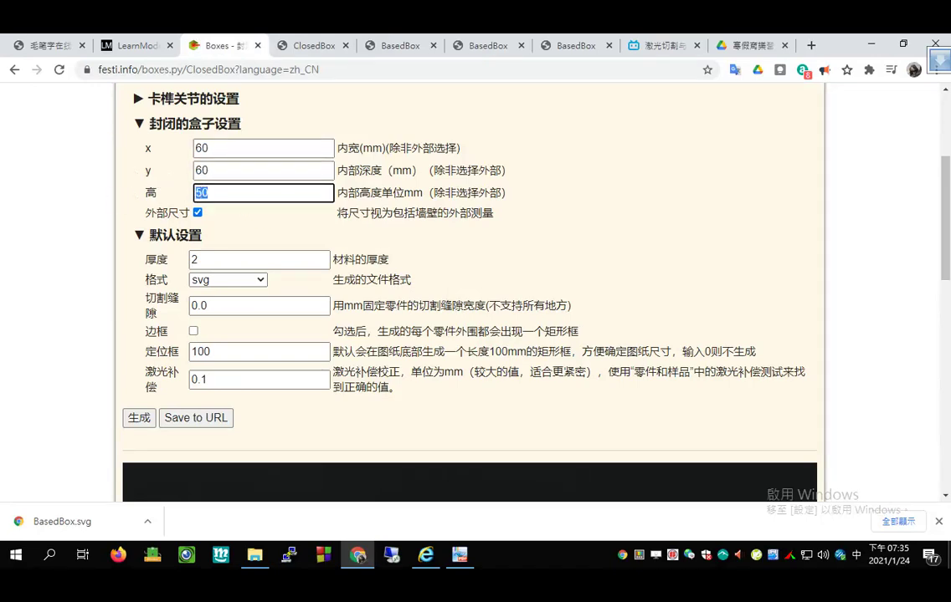
{"action": "left_click", "coordinate": [138, 419]}
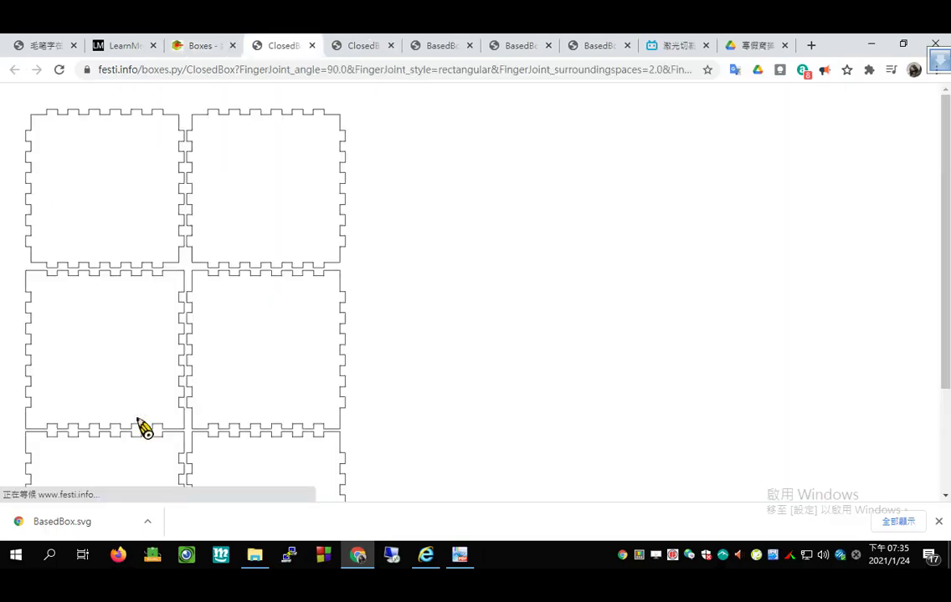
Step: Look over the new box layout and save it to the Desktop as ClosedBox.svg
{"action": "scroll", "coordinate": [369, 337], "scroll_direction": "down", "scroll_amount": 3}
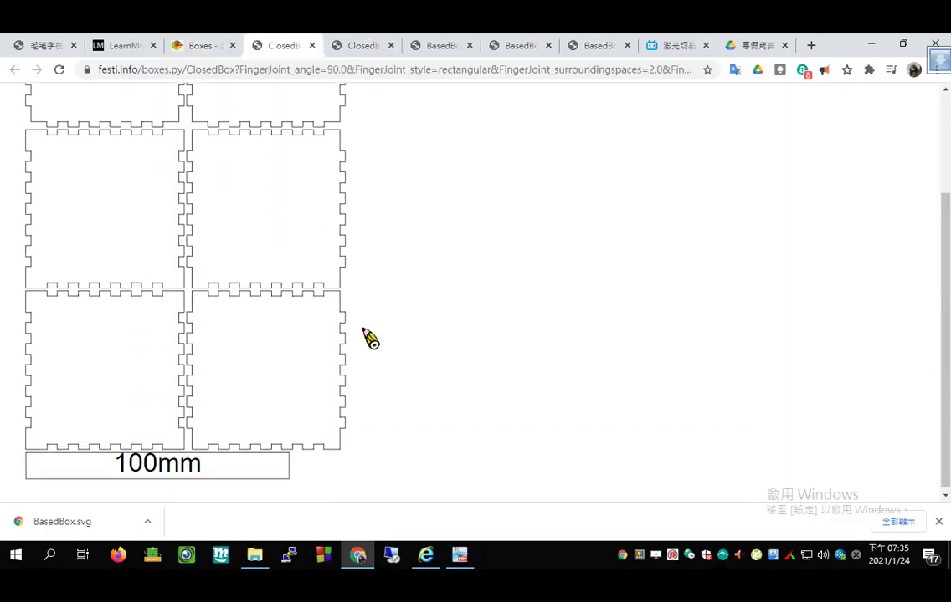
{"action": "scroll", "coordinate": [367, 335], "scroll_direction": "up", "scroll_amount": 2}
{"action": "right_click", "coordinate": [219, 195]}
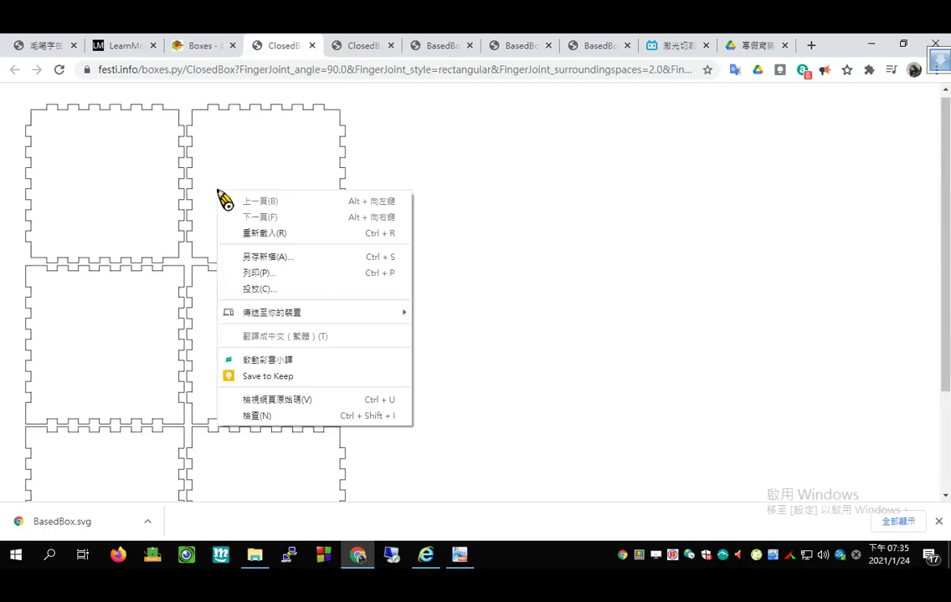
{"action": "left_click", "coordinate": [259, 258]}
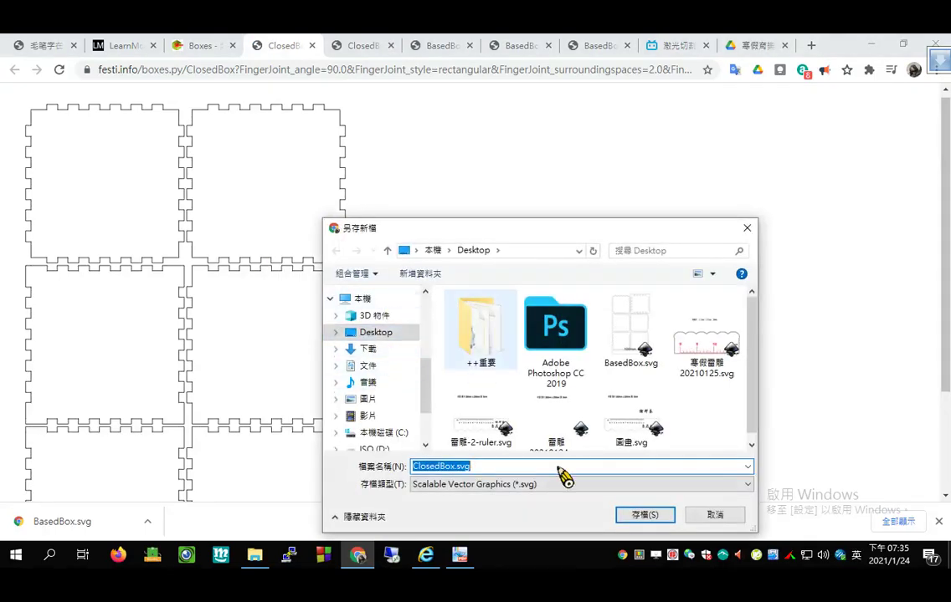
{"action": "left_click", "coordinate": [636, 516]}
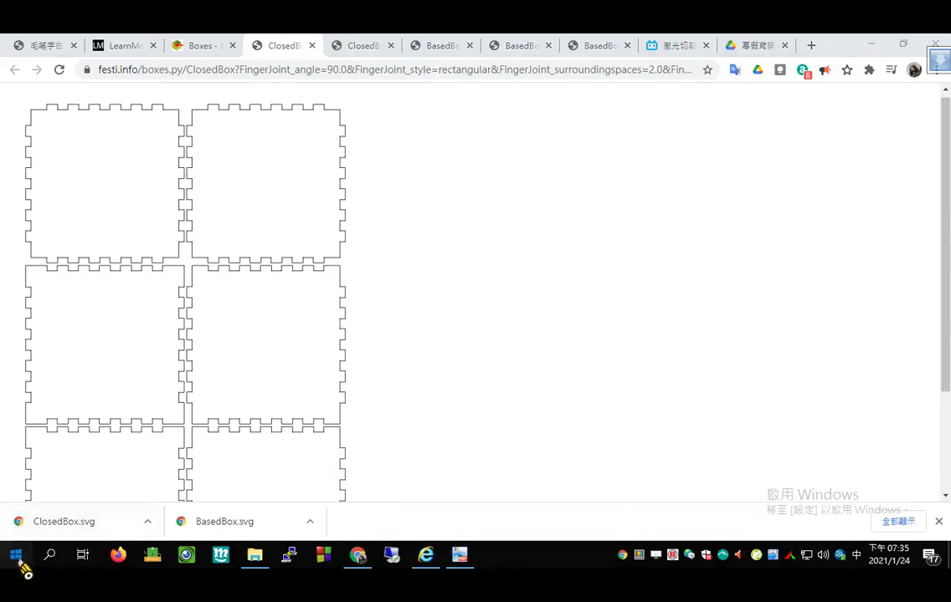
Step: Launch Inkscape
{"action": "left_click", "coordinate": [15, 555]}
{"action": "scroll", "coordinate": [302, 464], "scroll_direction": "down", "scroll_amount": 3}
{"action": "scroll", "coordinate": [305, 458], "scroll_direction": "up", "scroll_amount": 5}
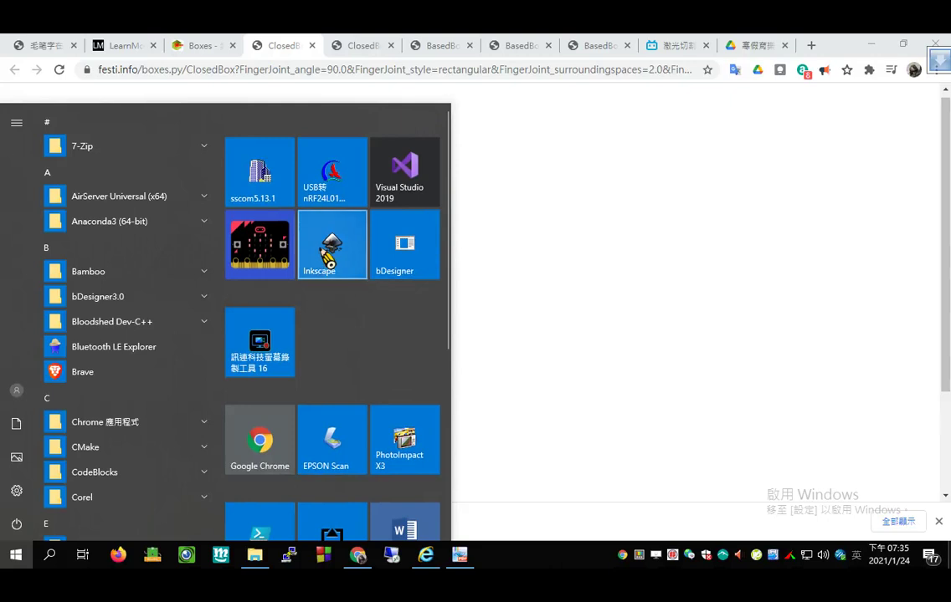
{"action": "left_click", "coordinate": [327, 257]}
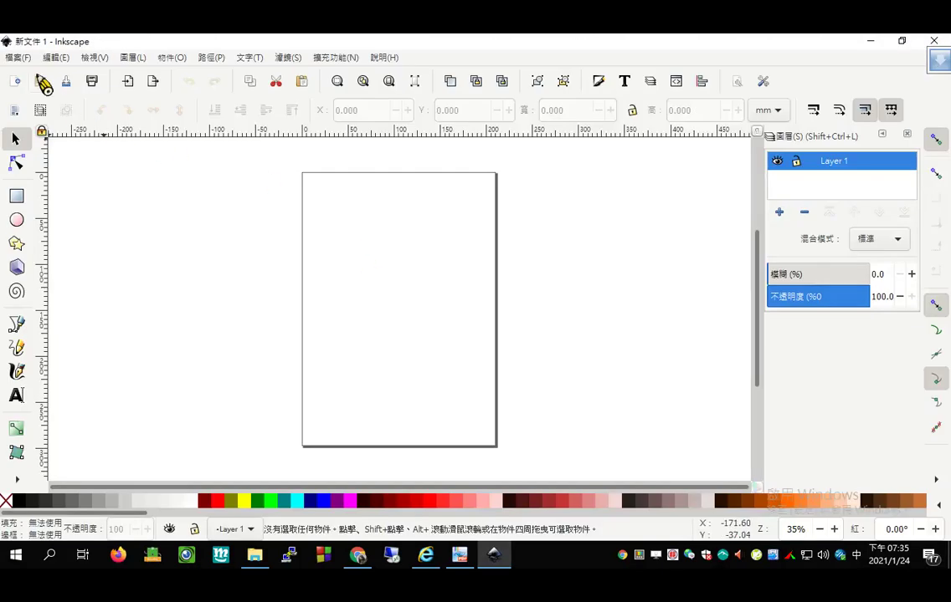
Step: Open ClosedBox.svg from the Desktop and maximize its window
{"action": "left_click", "coordinate": [42, 82]}
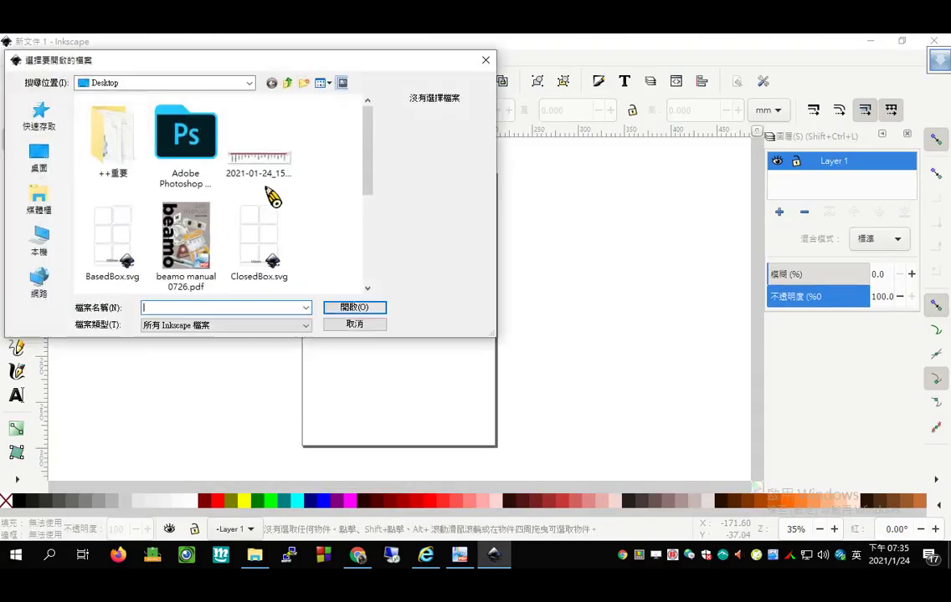
{"action": "double_click", "coordinate": [261, 241]}
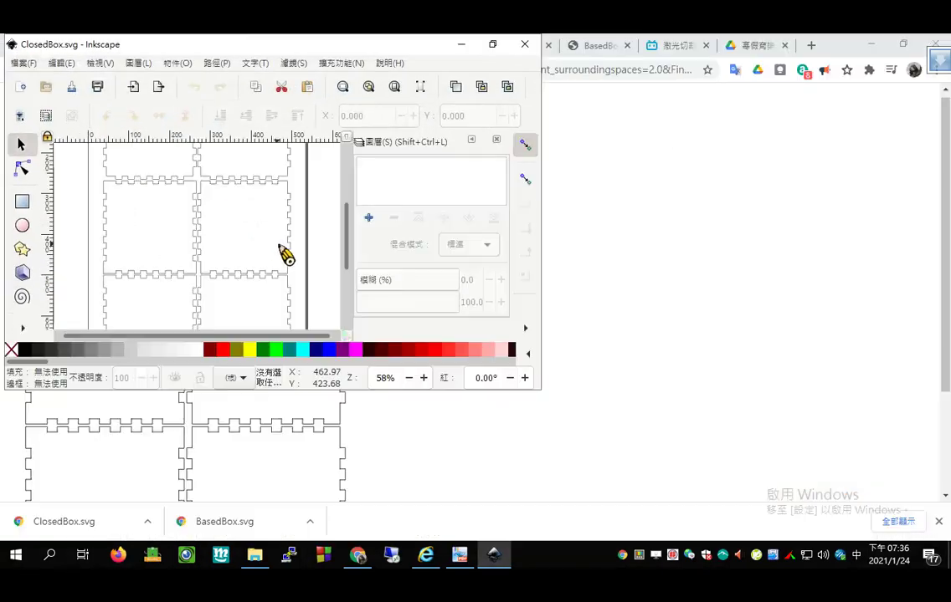
{"action": "left_click", "coordinate": [493, 46]}
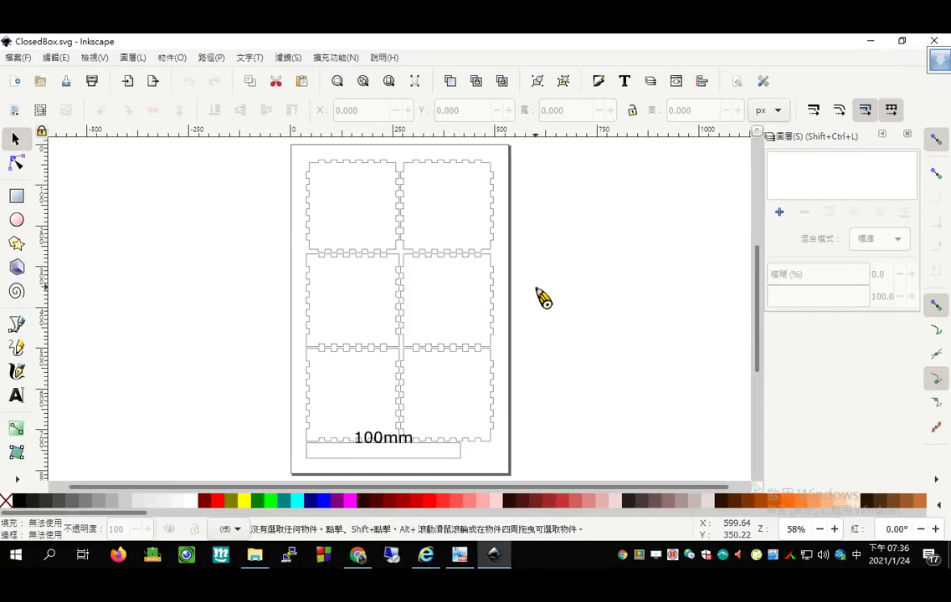
Step: Change the object measurement unit to mm and set the document's display unit to mm in the document properties
{"action": "left_click", "coordinate": [778, 110]}
{"action": "left_click", "coordinate": [775, 59]}
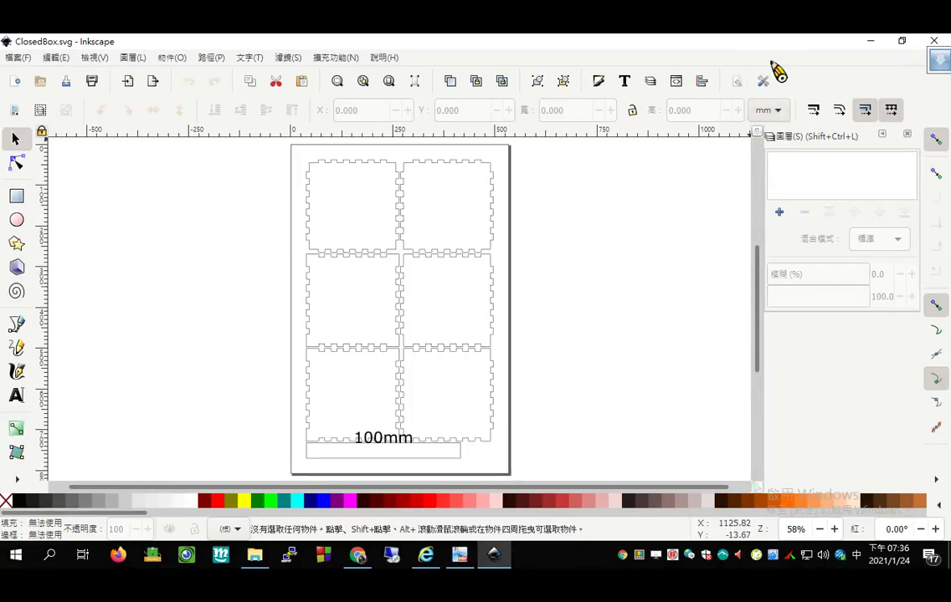
{"action": "left_click", "coordinate": [738, 82]}
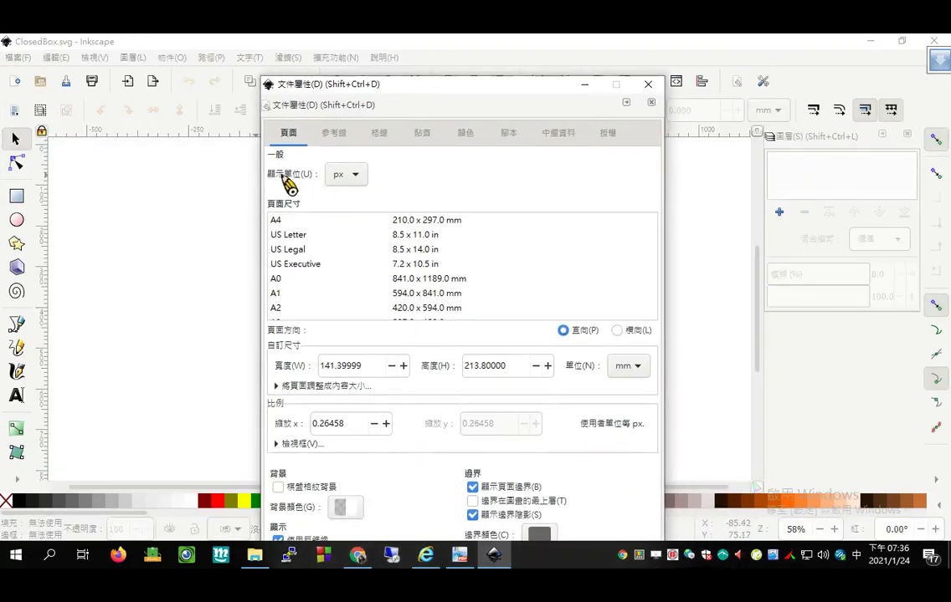
{"action": "left_click", "coordinate": [366, 183]}
{"action": "left_click", "coordinate": [350, 124]}
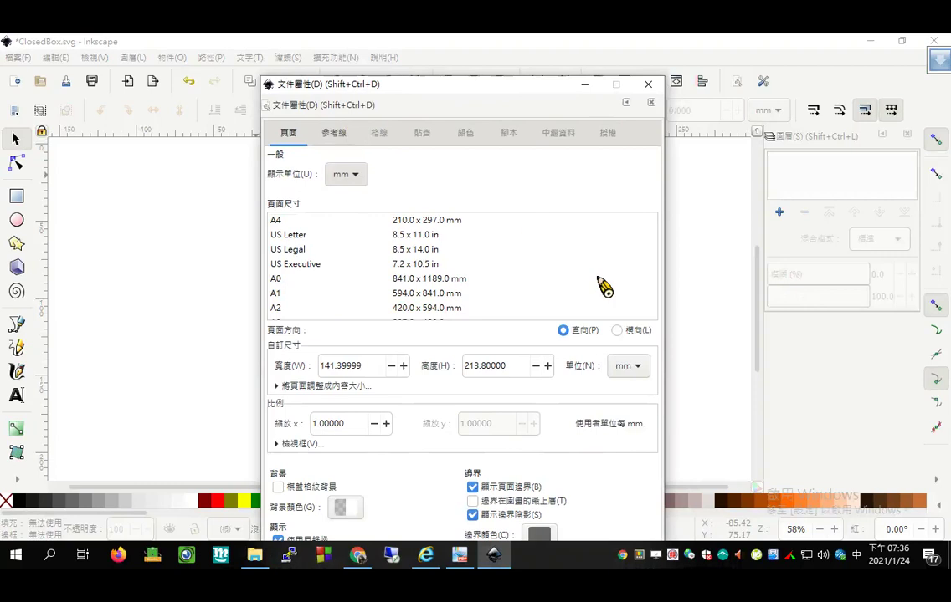
Step: Set a custom page size 300 mm wide and 200 mm high, and close the document properties
{"action": "left_click", "coordinate": [376, 367]}
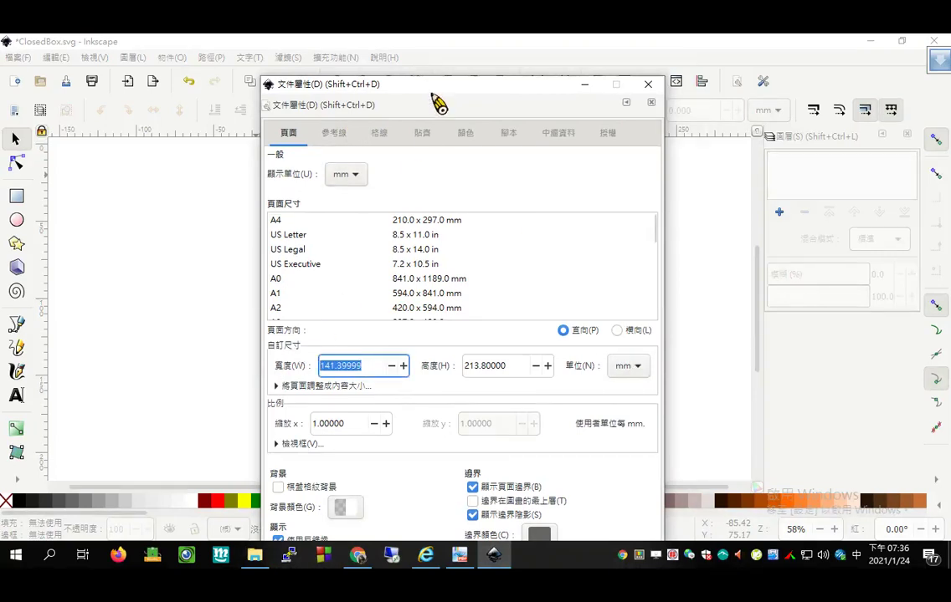
{"action": "left_click_drag", "start_coordinate": [439, 79], "coordinate": [448, 39]}
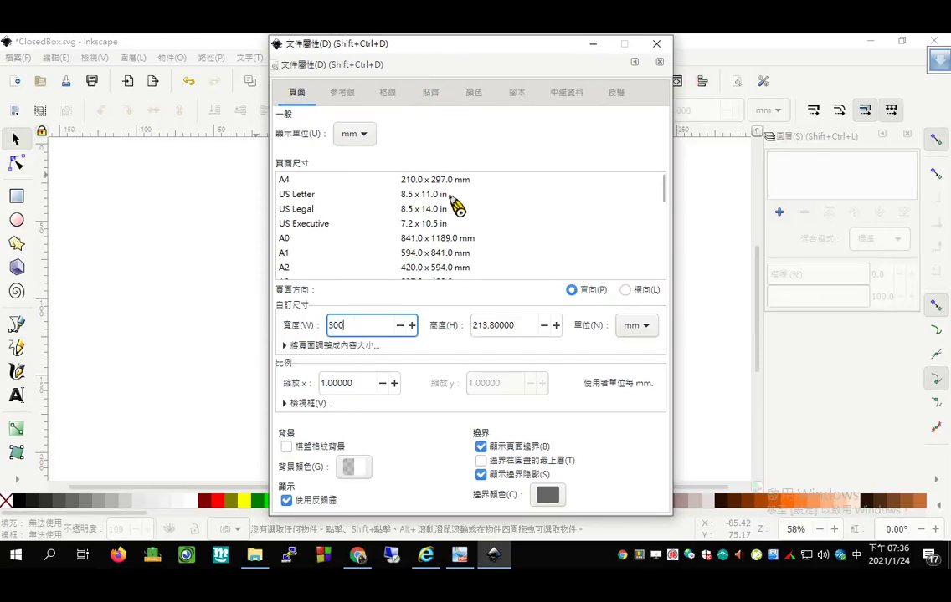
{"action": "key", "text": "Tab"}
{"action": "type", "text": "2"}
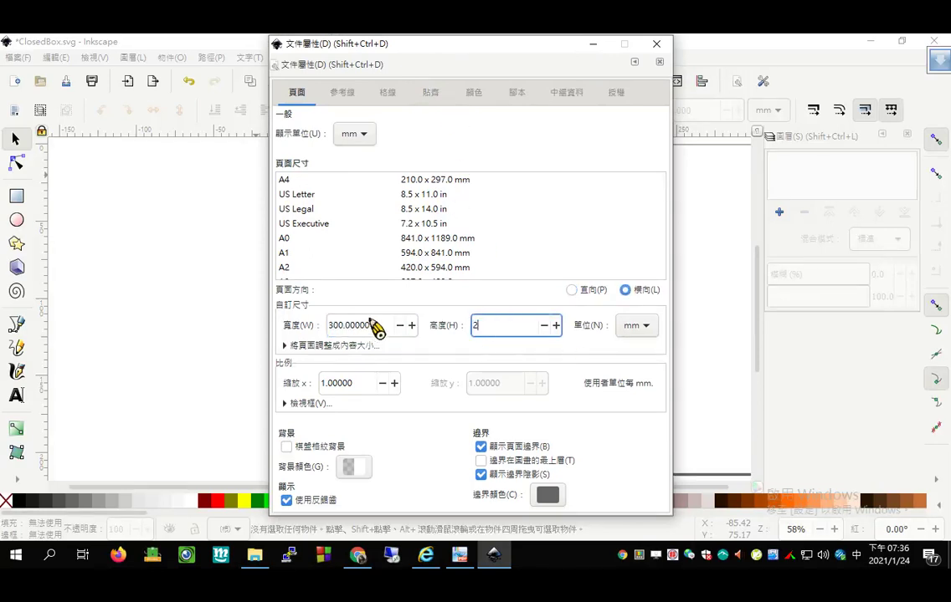
{"action": "type", "text": "00"}
{"action": "left_click", "coordinate": [657, 44]}
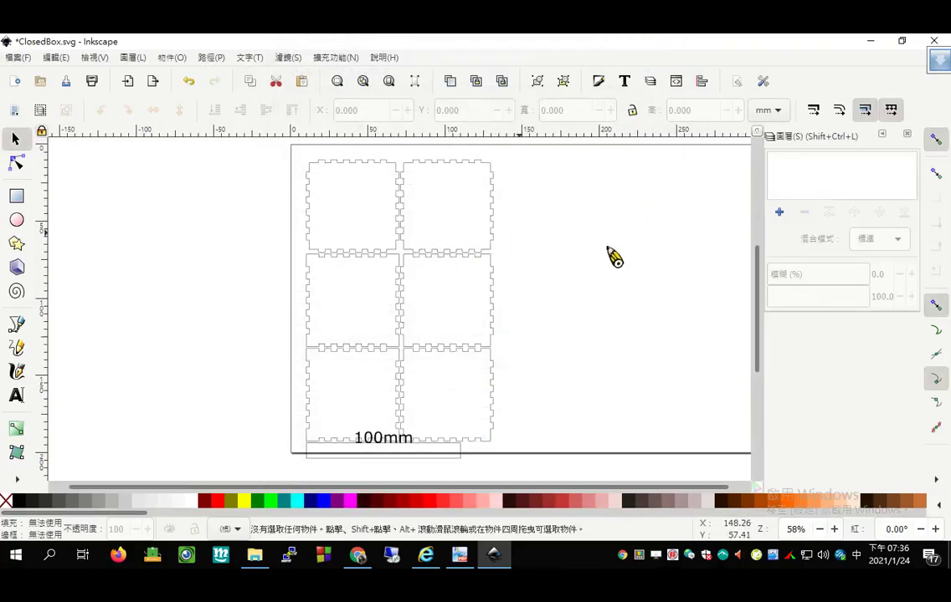
Step: Select all the box parts and move them together up about 6.8 mm and right about 1.4 mm to fit the page
{"action": "left_click_drag", "start_coordinate": [504, 488], "coordinate": [581, 490]}
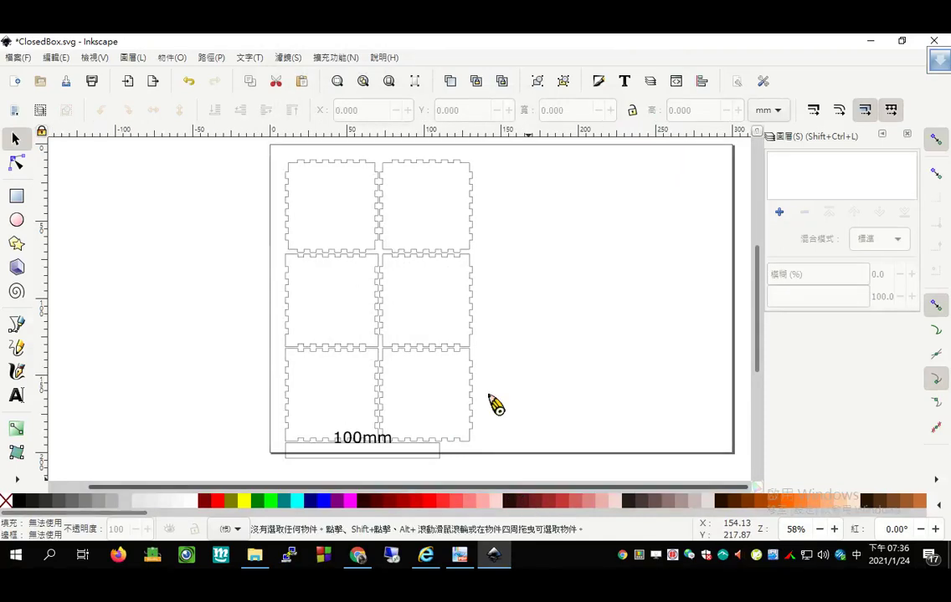
{"action": "left_click_drag", "start_coordinate": [225, 155], "coordinate": [506, 373]}
{"action": "scroll", "coordinate": [506, 373], "scroll_direction": "up", "scroll_amount": 6}
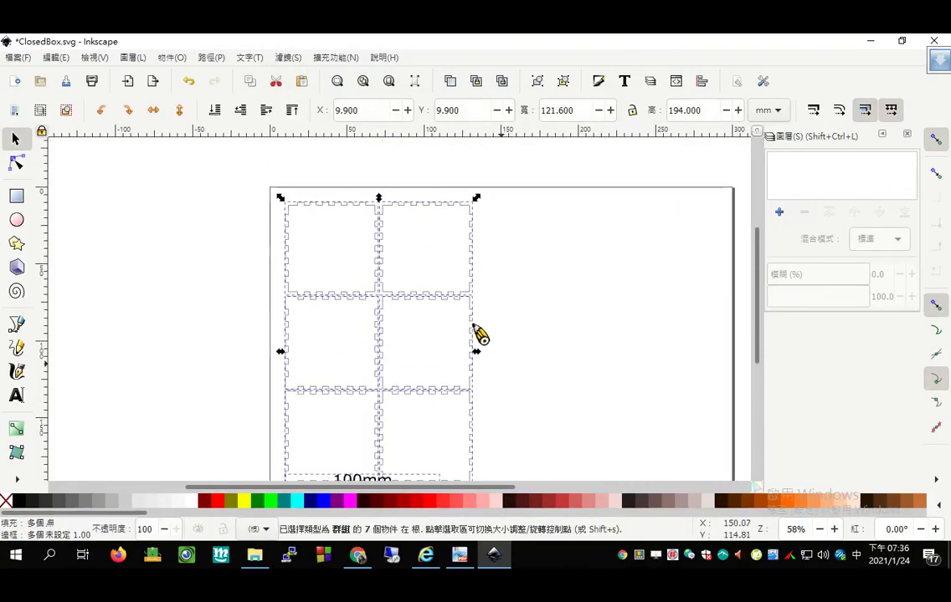
{"action": "left_click_drag", "start_coordinate": [449, 288], "coordinate": [451, 277]}
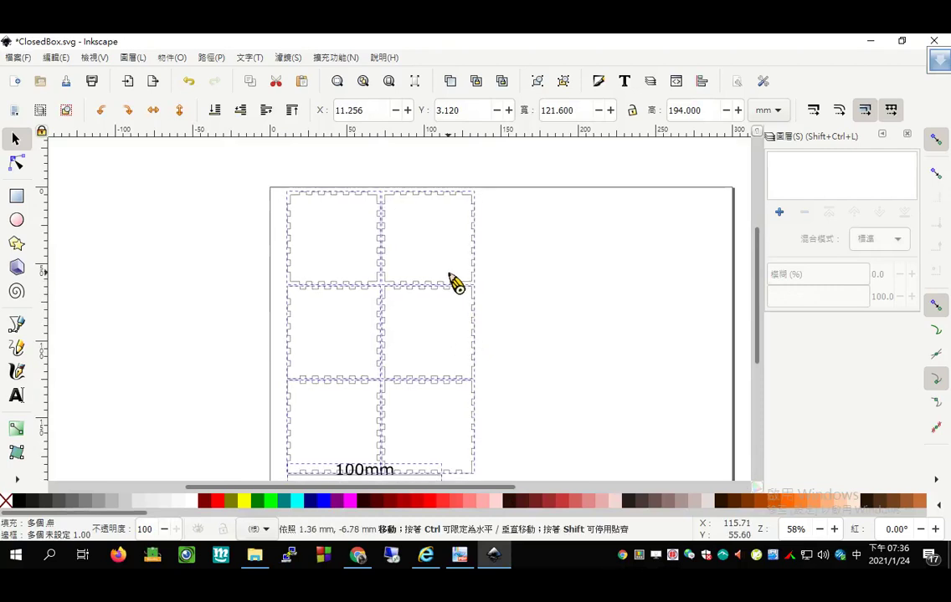
{"action": "scroll", "coordinate": [581, 316], "scroll_direction": "down", "scroll_amount": 3}
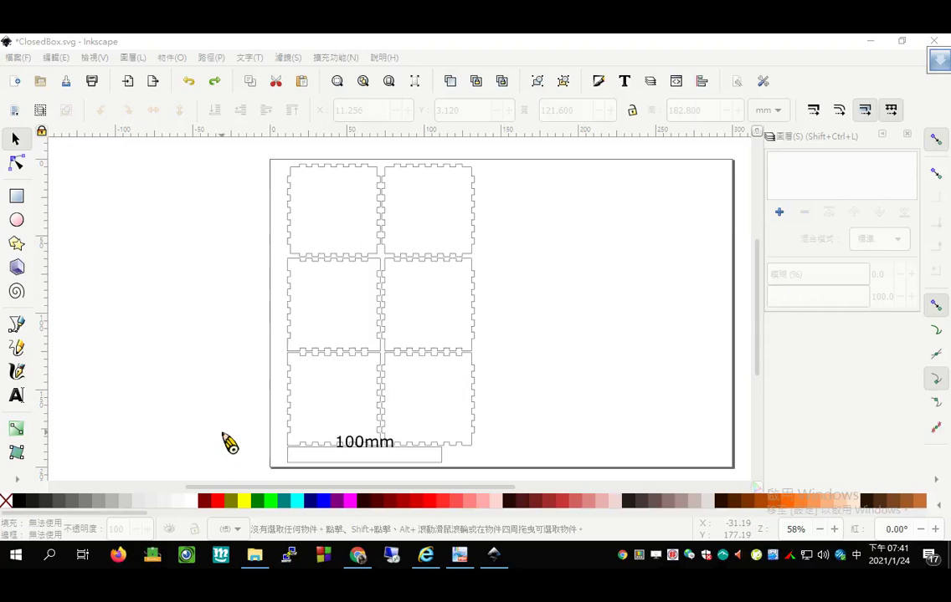
Step: Delete the 100mm reference bar and its label below the box panels
{"action": "left_click_drag", "start_coordinate": [222, 433], "coordinate": [470, 480]}
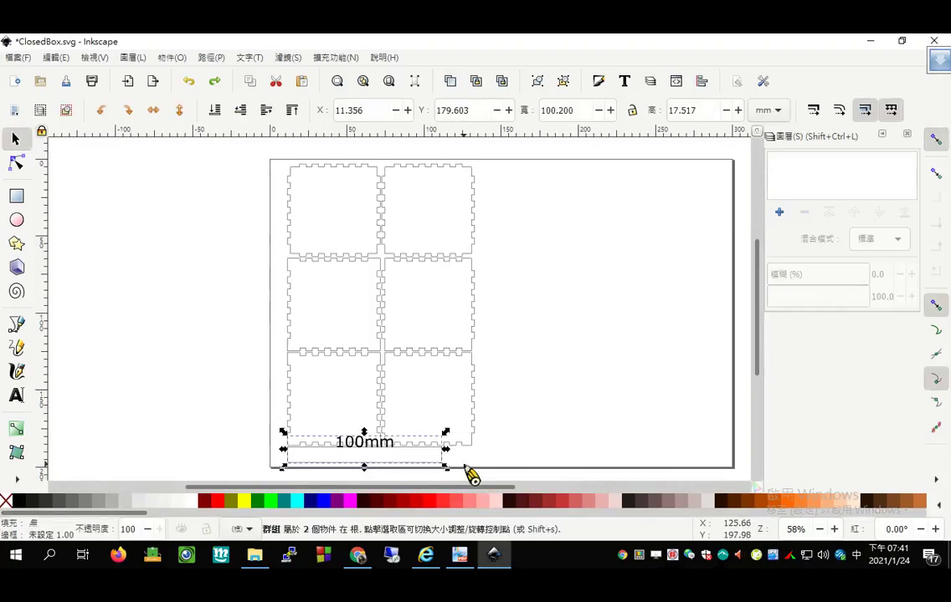
{"action": "key", "text": "Delete"}
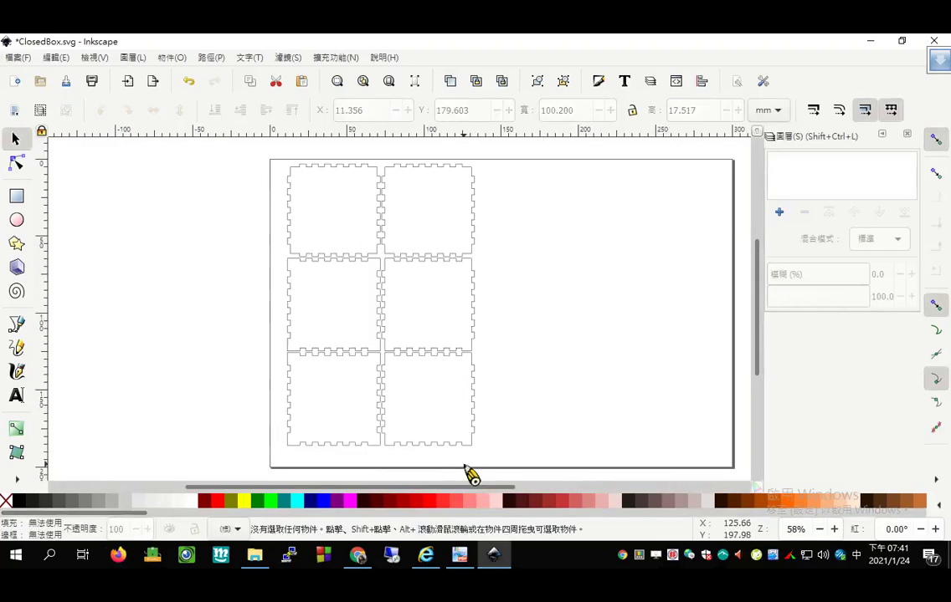
Step: Add a new layer to the document and rename it 切割
{"action": "left_click", "coordinate": [779, 213]}
{"action": "left_click", "coordinate": [530, 331]}
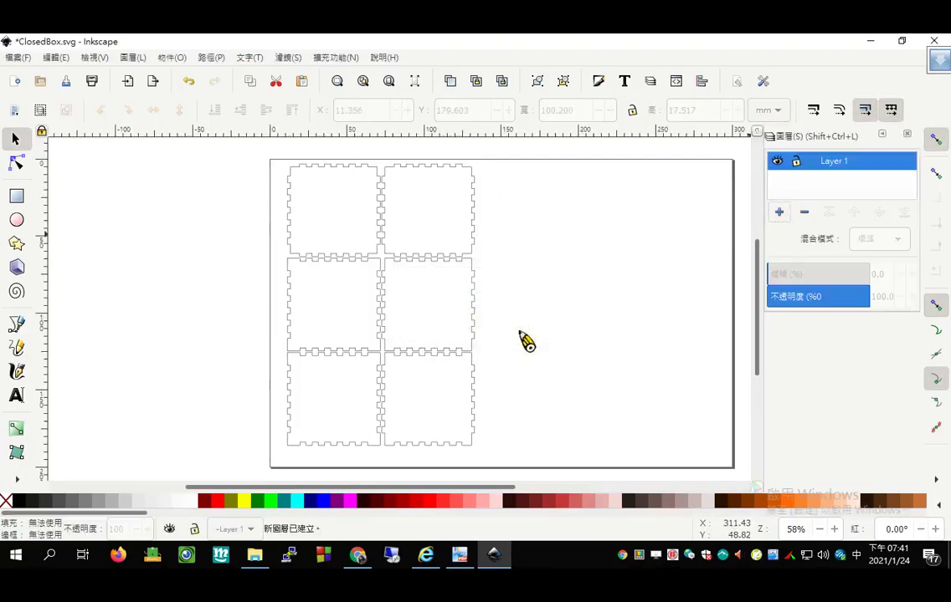
{"action": "right_click", "coordinate": [805, 169]}
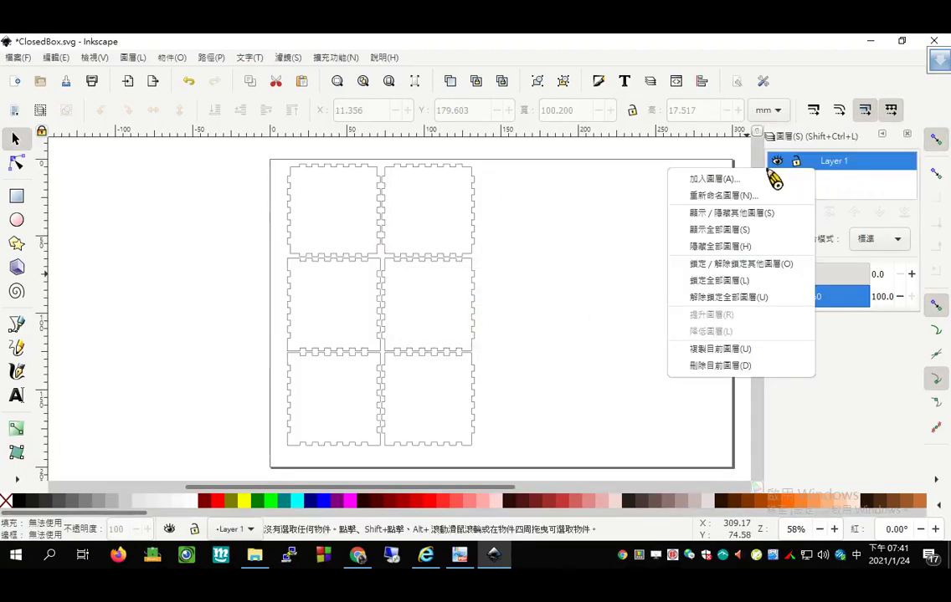
{"action": "left_click", "coordinate": [726, 197]}
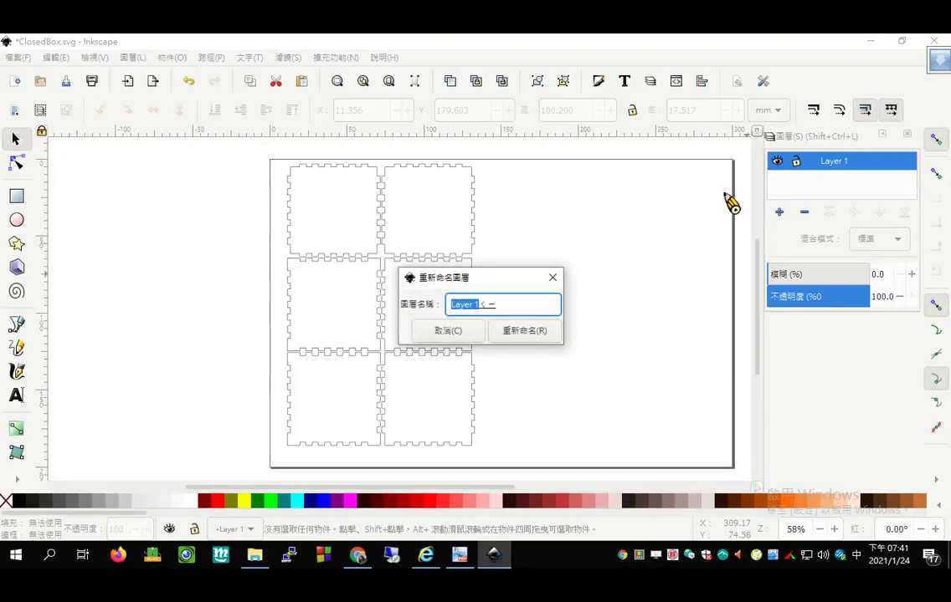
{"action": "type", "text": "切割"}
{"action": "key", "text": "Return"}
{"action": "key", "text": "Return"}
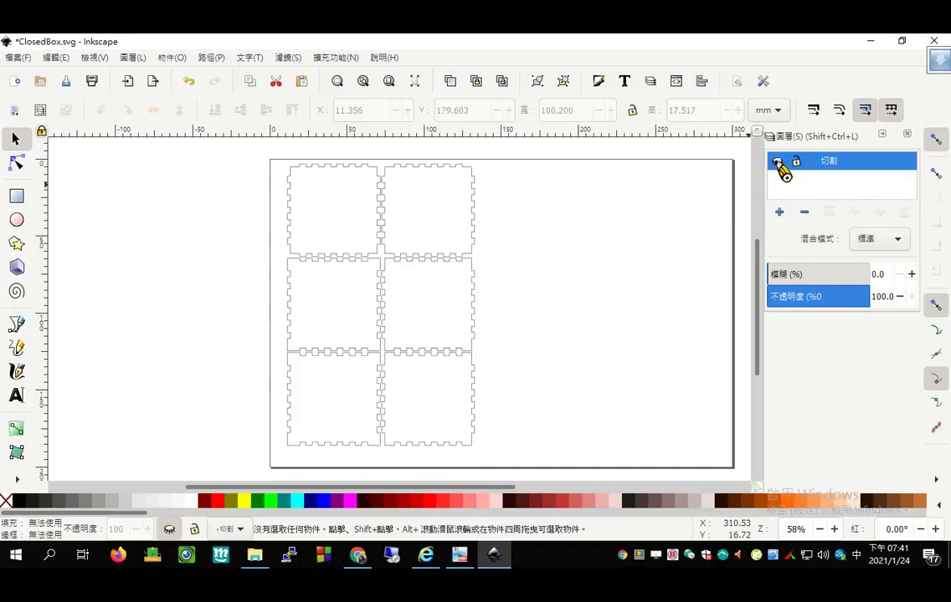
Step: Cut all six box panels, paste them into the 切割 layer at about X 28.2, Y 8.5 mm, and check the layer by toggling its visibility
{"action": "left_click_drag", "start_coordinate": [515, 159], "coordinate": [288, 460]}
{"action": "right_click", "coordinate": [314, 233]}
{"action": "left_click", "coordinate": [339, 278]}
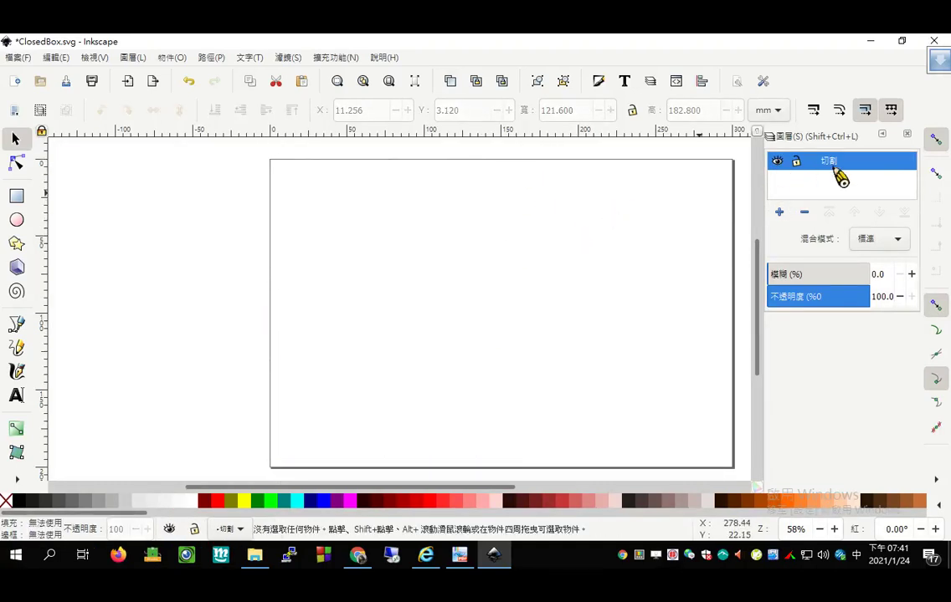
{"action": "right_click", "coordinate": [449, 201]}
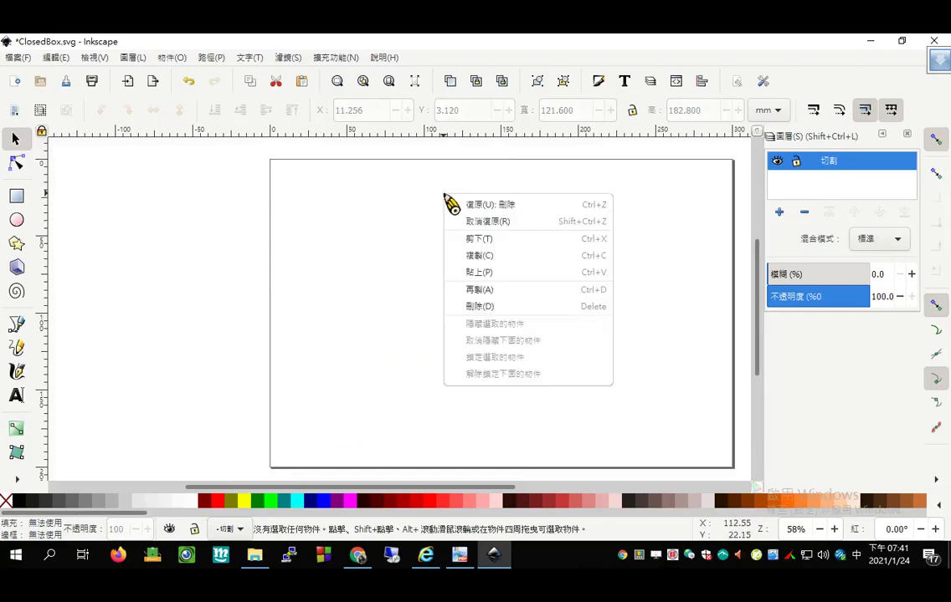
{"action": "left_click", "coordinate": [488, 274]}
{"action": "left_click_drag", "start_coordinate": [458, 240], "coordinate": [378, 287]}
{"action": "left_click", "coordinate": [590, 256]}
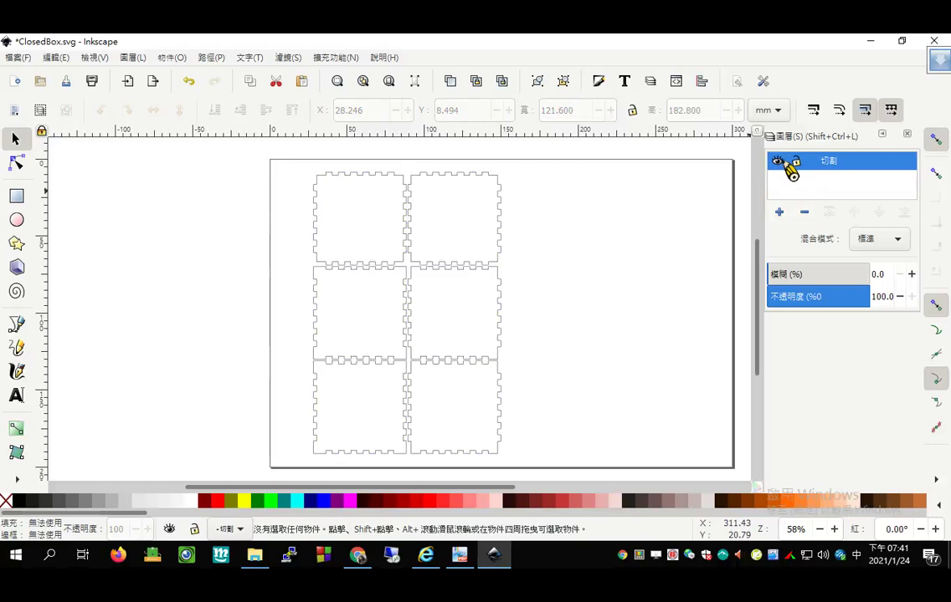
{"action": "left_click", "coordinate": [777, 161]}
{"action": "left_click", "coordinate": [777, 162]}
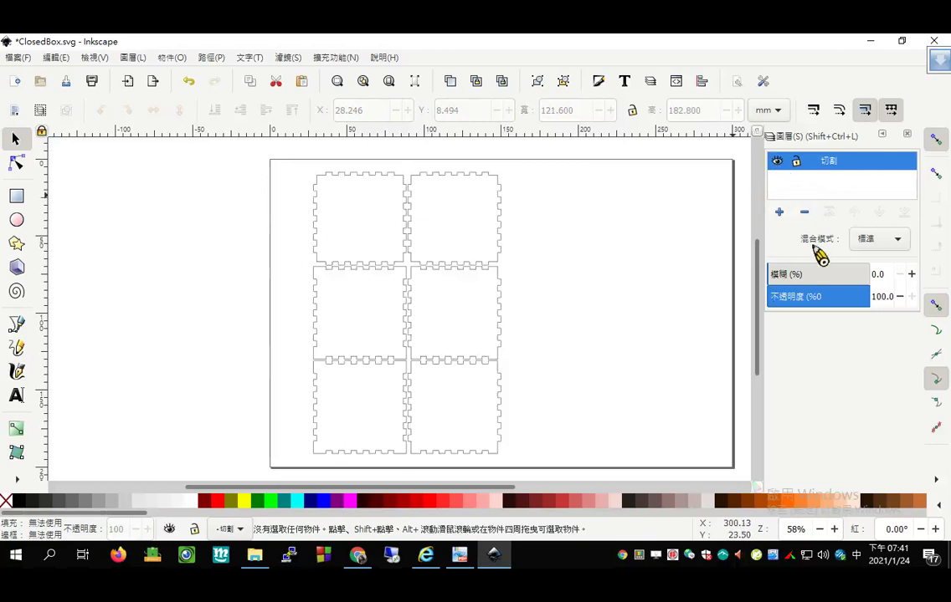
Step: Add a layer named 雕刻 above the 切割 layer and check both layers by toggling their visibility
{"action": "left_click", "coordinate": [779, 213]}
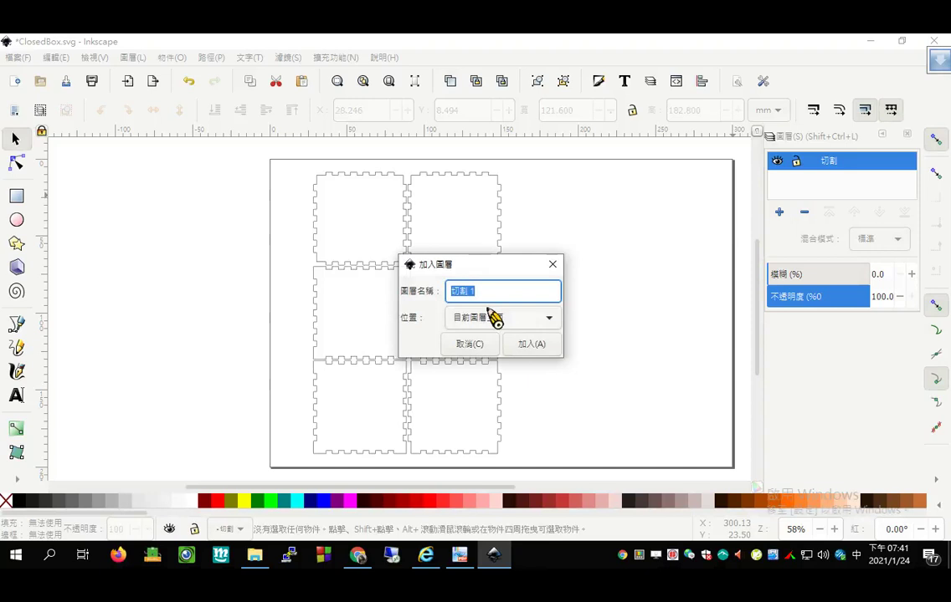
{"action": "type", "text": "雕刻"}
{"action": "key", "text": "Return"}
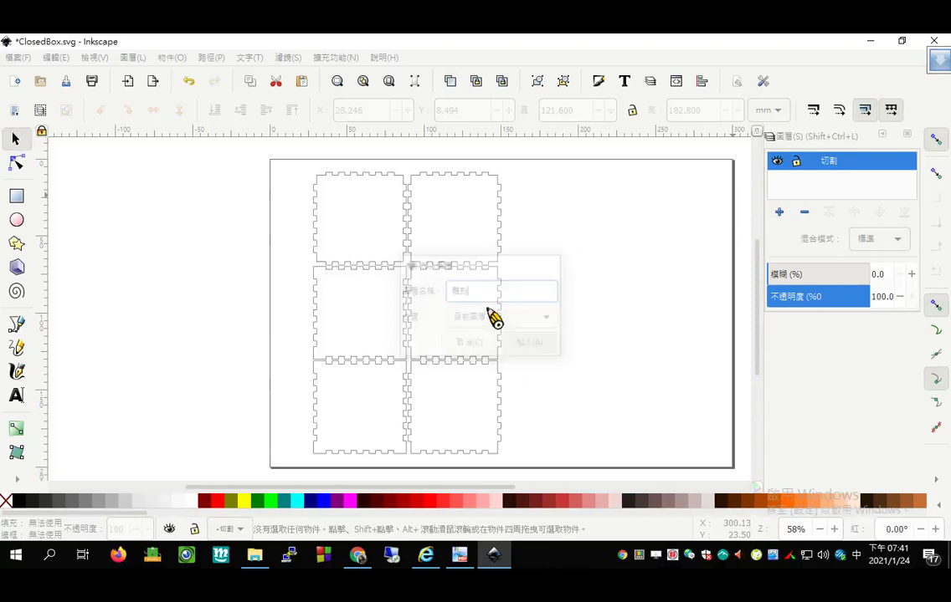
{"action": "left_click", "coordinate": [777, 162]}
{"action": "left_click", "coordinate": [777, 162]}
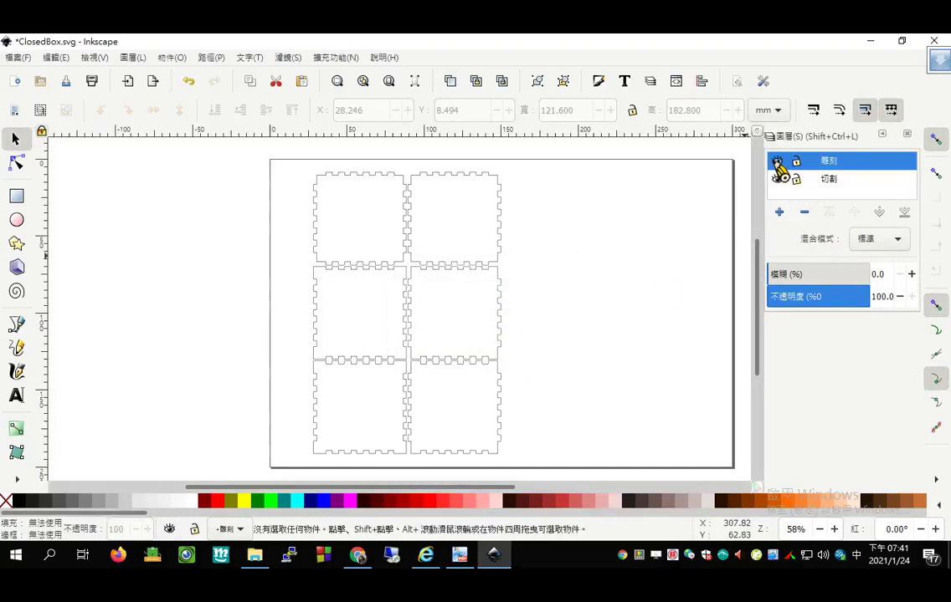
{"action": "left_click", "coordinate": [778, 181]}
{"action": "left_click", "coordinate": [778, 181]}
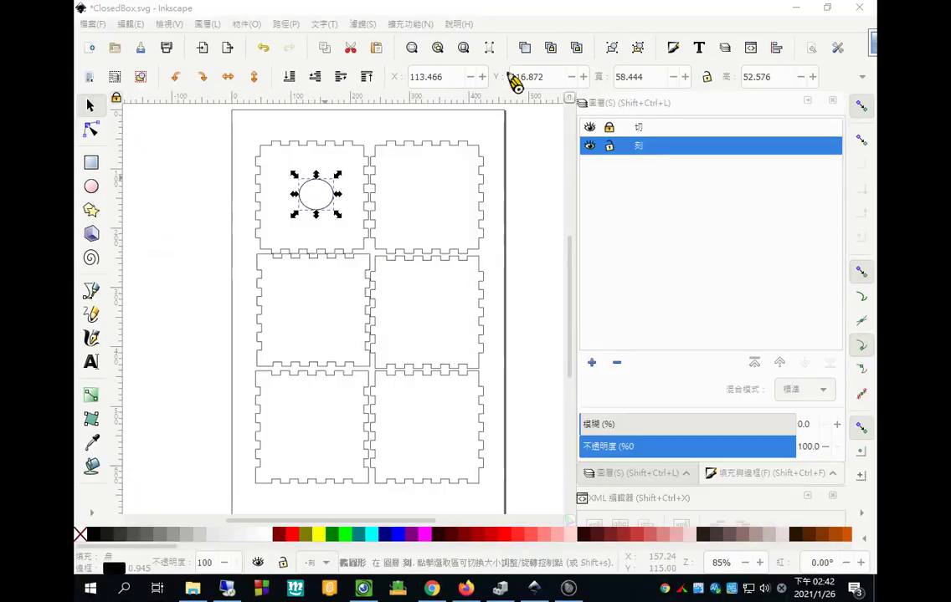
Step: Set both the width and the height of the circle in the upper-left panel to 50
{"action": "double_click", "coordinate": [630, 77]}
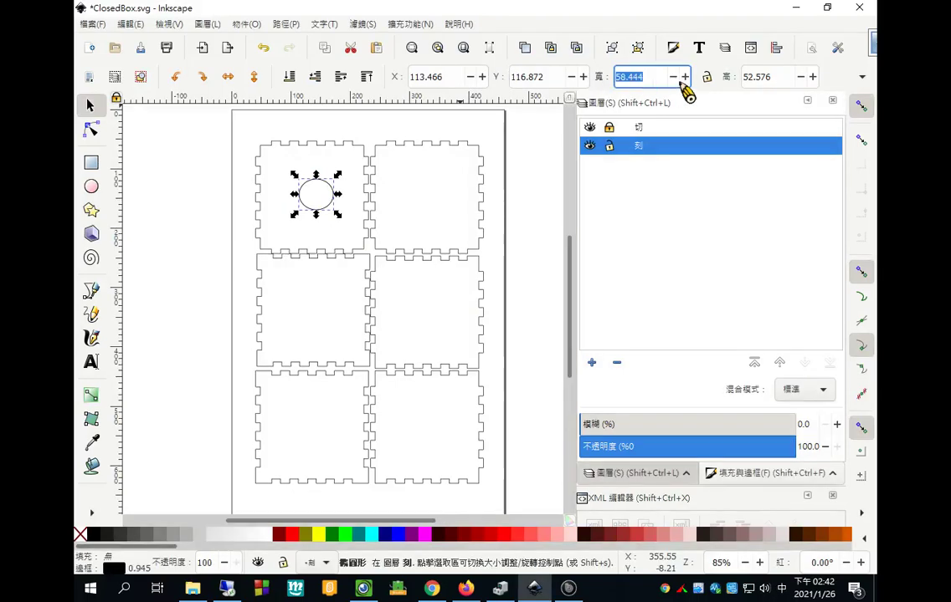
{"action": "left_click", "coordinate": [767, 77]}
{"action": "key", "text": "shift+Tab"}
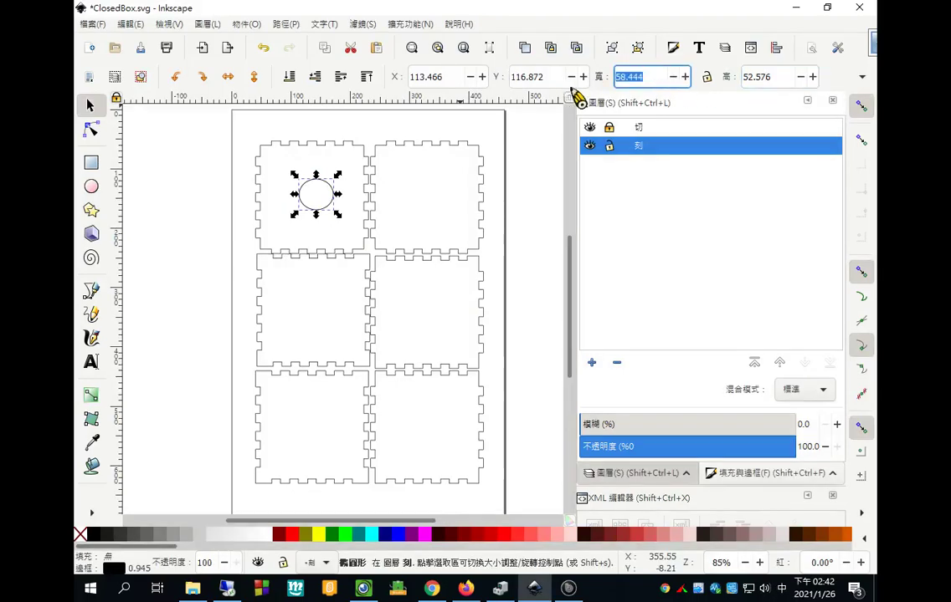
{"action": "type", "text": "50"}
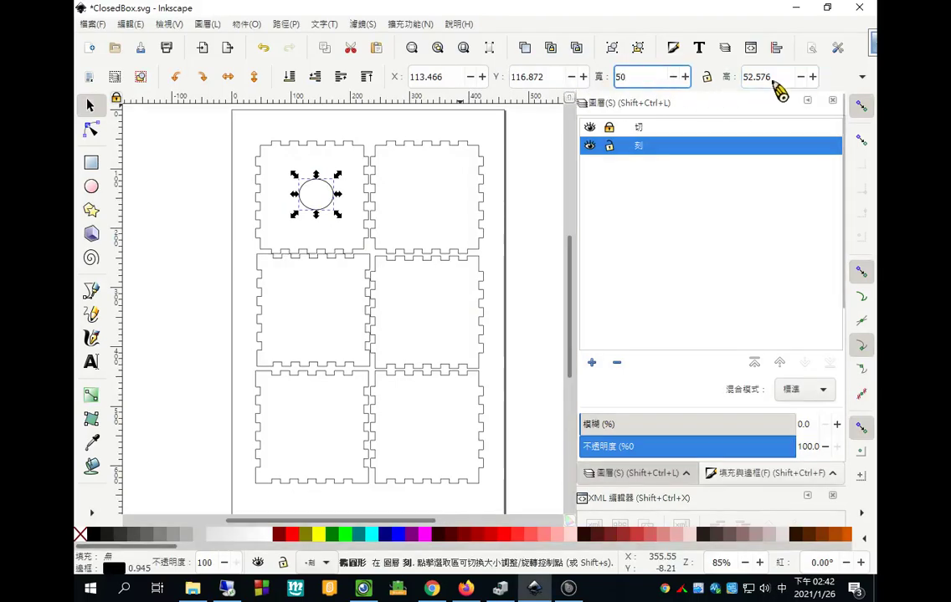
{"action": "key", "text": "Tab"}
{"action": "type", "text": "50"}
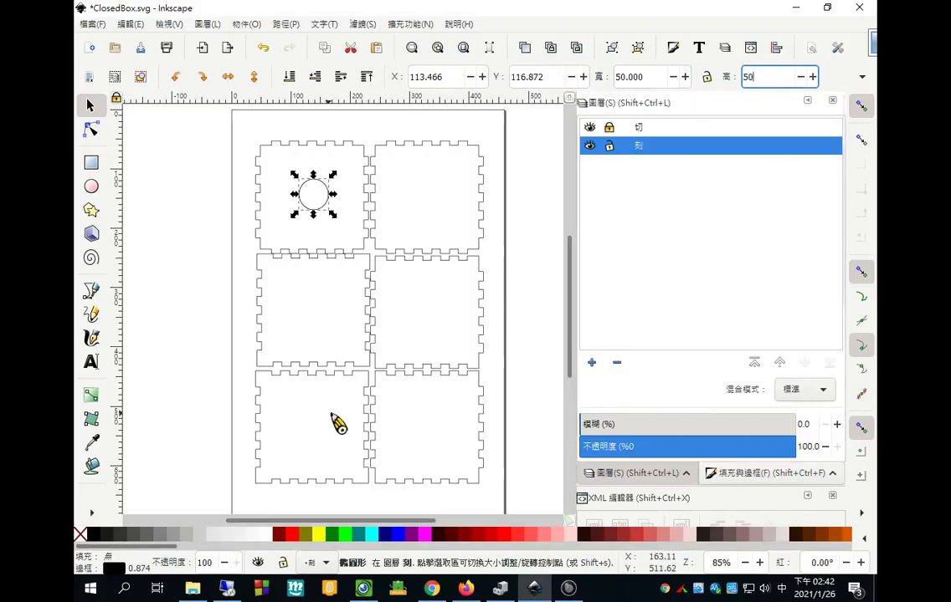
{"action": "key", "text": "Return"}
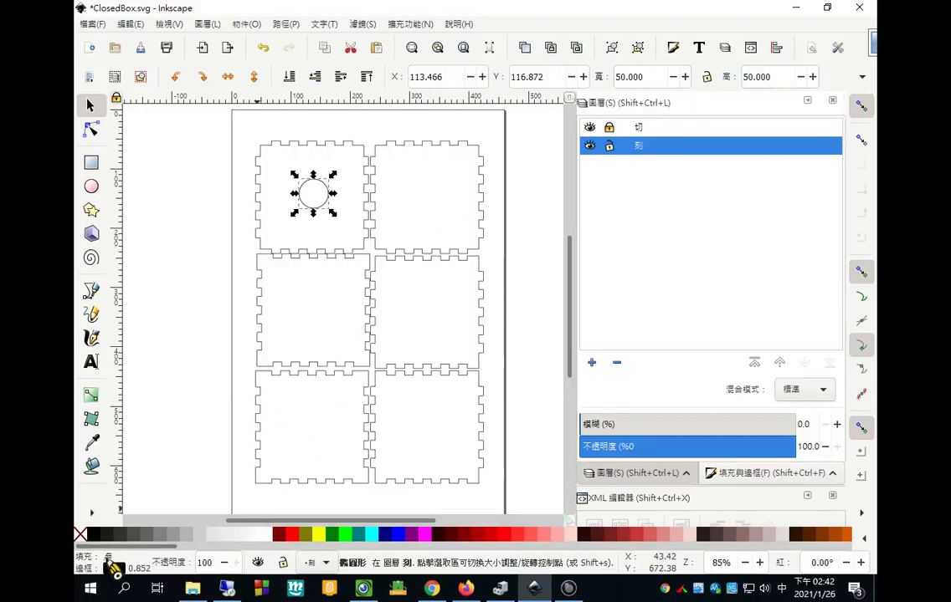
Step: Duplicate the circle and place the copy in the left half of the upper-right panel at about X 272, Y 120
{"action": "right_click", "coordinate": [311, 193]}
{"action": "left_click", "coordinate": [352, 285]}
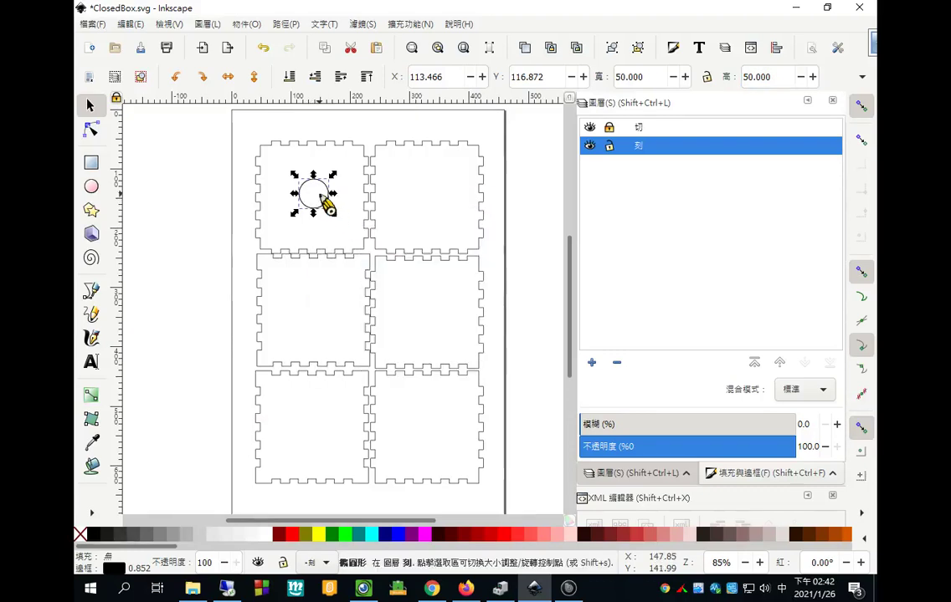
{"action": "left_click_drag", "start_coordinate": [325, 199], "coordinate": [452, 209]}
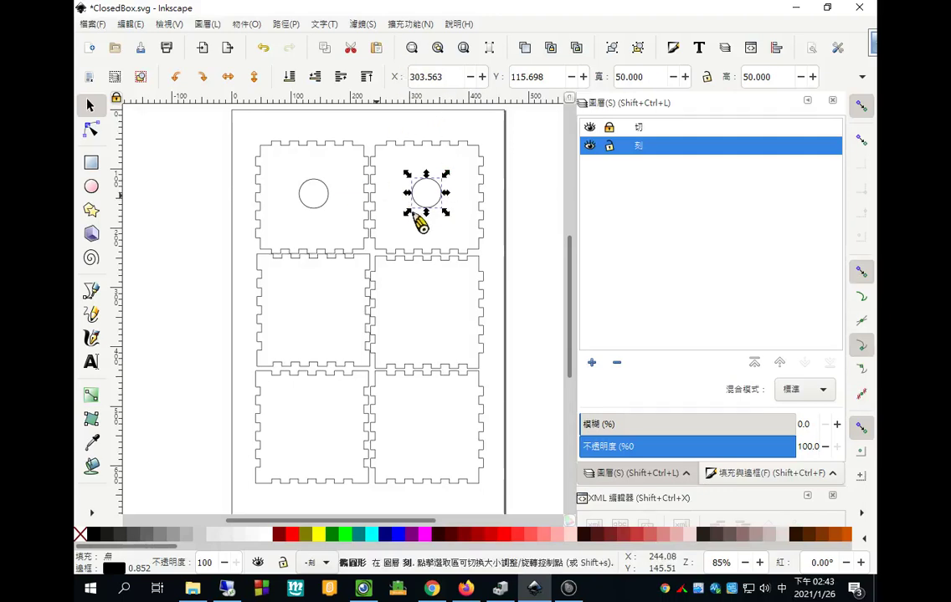
{"action": "left_click_drag", "start_coordinate": [425, 211], "coordinate": [406, 213]}
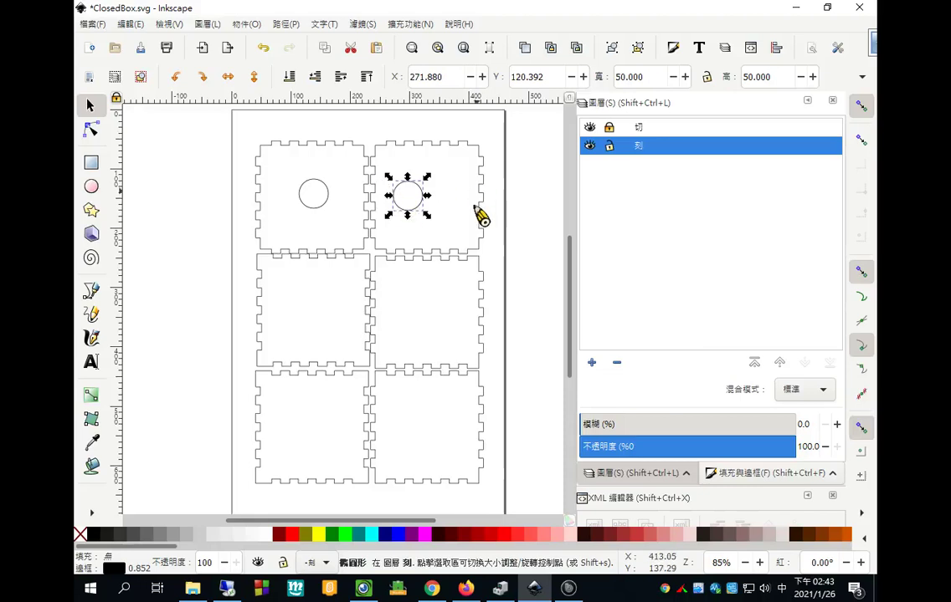
Step: Duplicate the circle in the upper-right panel and place the copy beside it in the right half of that panel
{"action": "right_click", "coordinate": [414, 209]}
{"action": "left_click", "coordinate": [439, 312]}
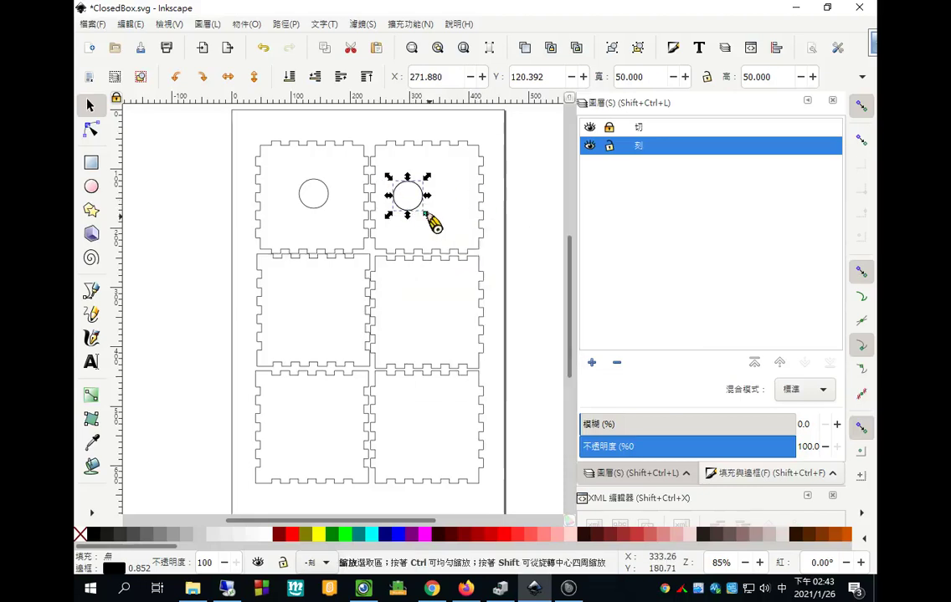
{"action": "left_click_drag", "start_coordinate": [423, 209], "coordinate": [466, 207]}
Step: Select both circles in the upper-right panel and align their centres on a horizontal axis
{"action": "left_click_drag", "start_coordinate": [378, 164], "coordinate": [502, 219]}
{"action": "left_click", "coordinate": [777, 50]}
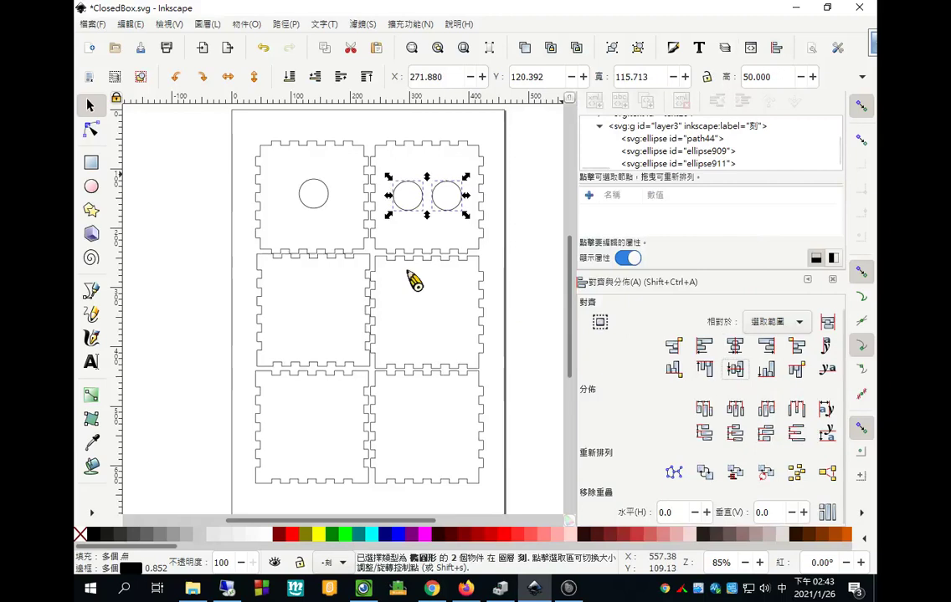
{"action": "left_click", "coordinate": [431, 219]}
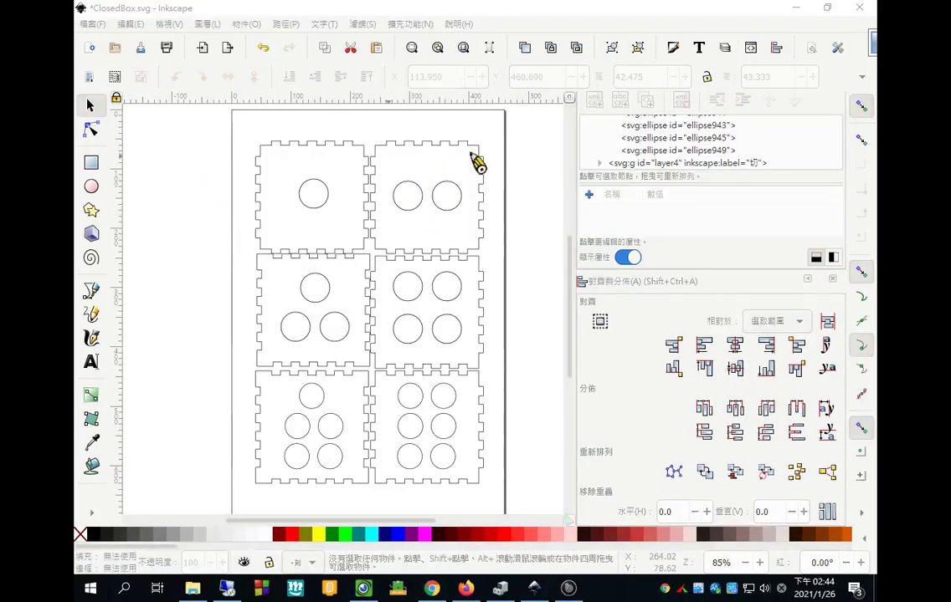
{"action": "left_click", "coordinate": [406, 212]}
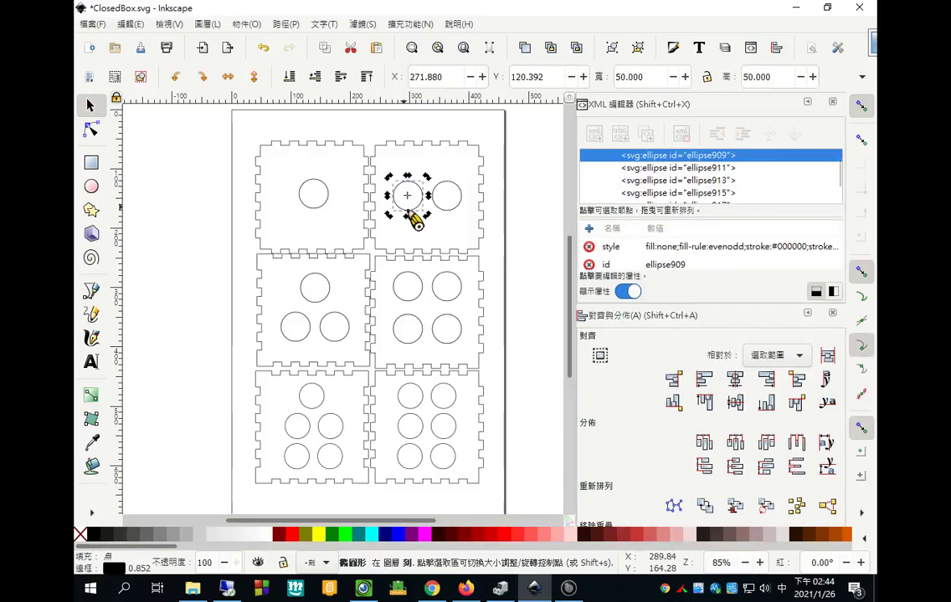
{"action": "left_click", "coordinate": [404, 319]}
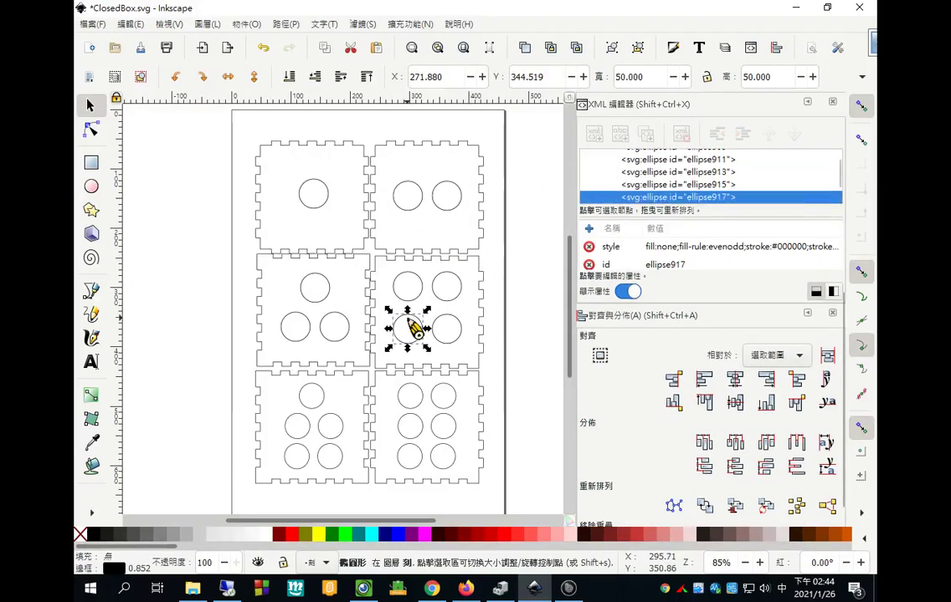
{"action": "left_click", "coordinate": [530, 371]}
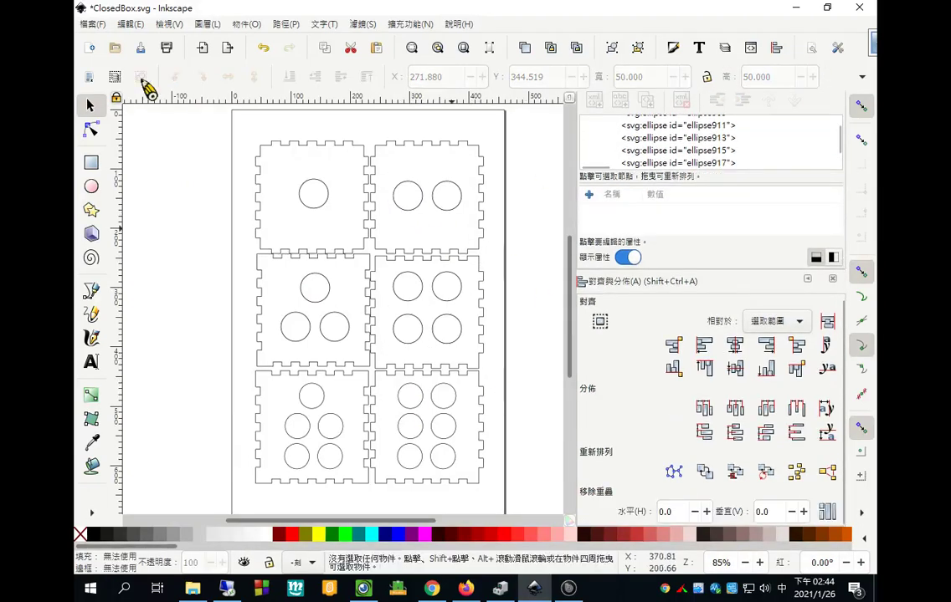
Step: Save the drawing with the circles on all six panels
{"action": "left_click", "coordinate": [93, 24]}
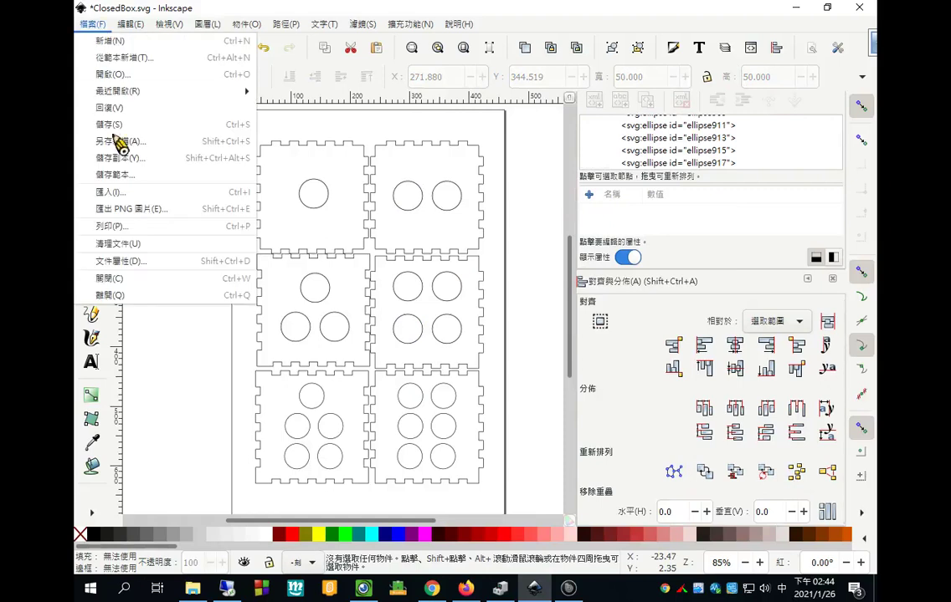
{"action": "left_click", "coordinate": [107, 124]}
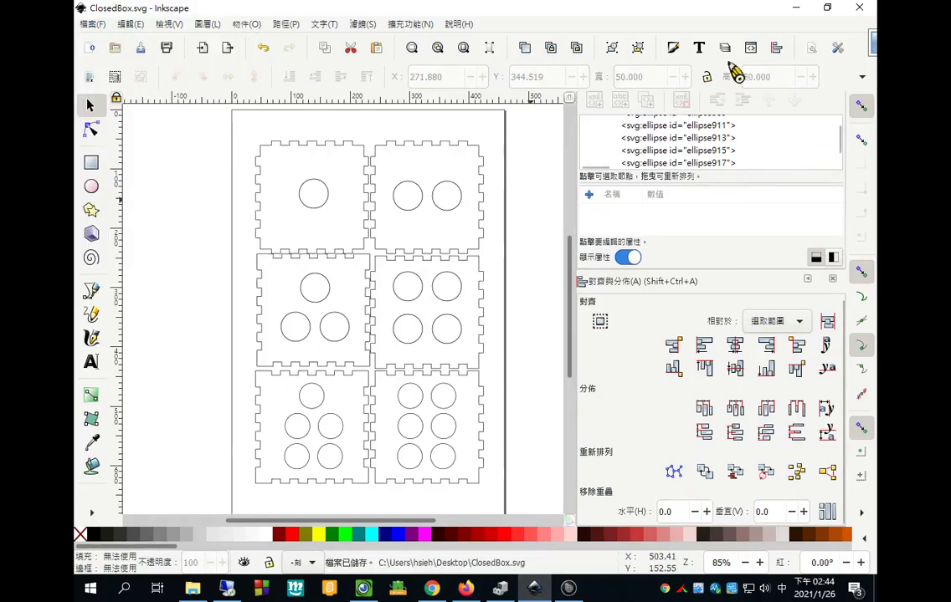
Step: Show the layer list and toggle the visibility of the 切 and 刻 layers to check what each contains
{"action": "left_click", "coordinate": [725, 49]}
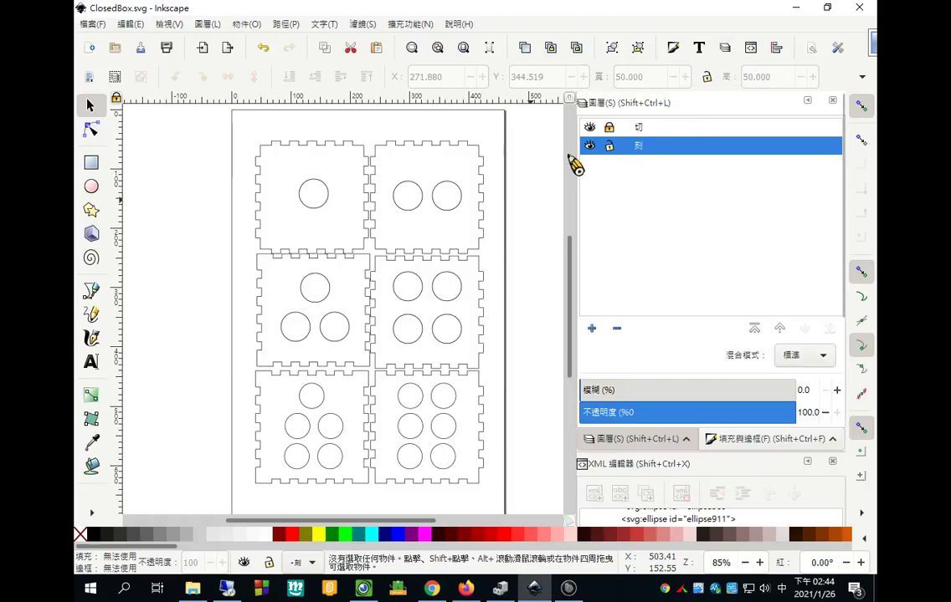
{"action": "left_click", "coordinate": [609, 147]}
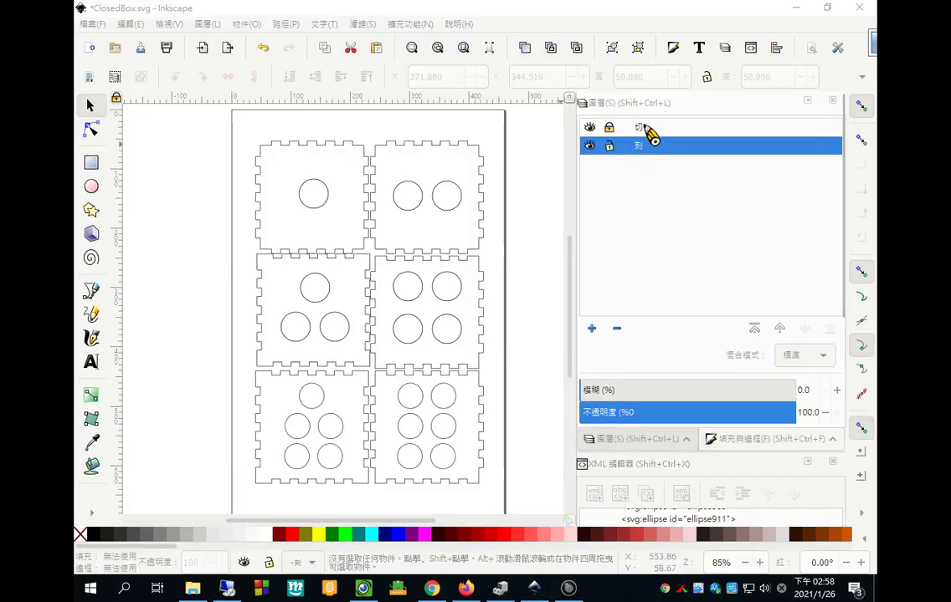
{"action": "left_click", "coordinate": [641, 127]}
{"action": "left_click", "coordinate": [591, 128]}
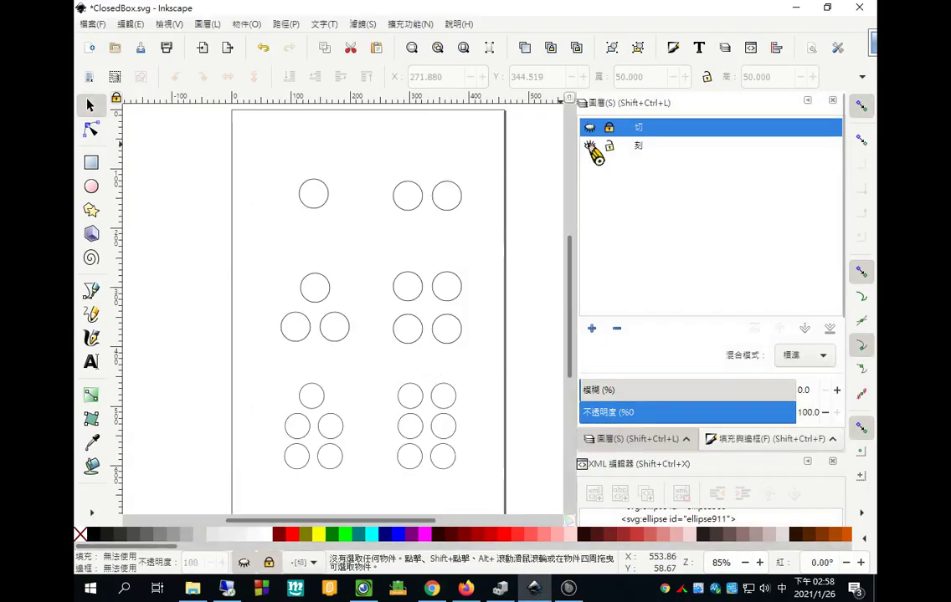
{"action": "left_click", "coordinate": [591, 129]}
{"action": "left_click", "coordinate": [590, 147]}
{"action": "left_click", "coordinate": [589, 146]}
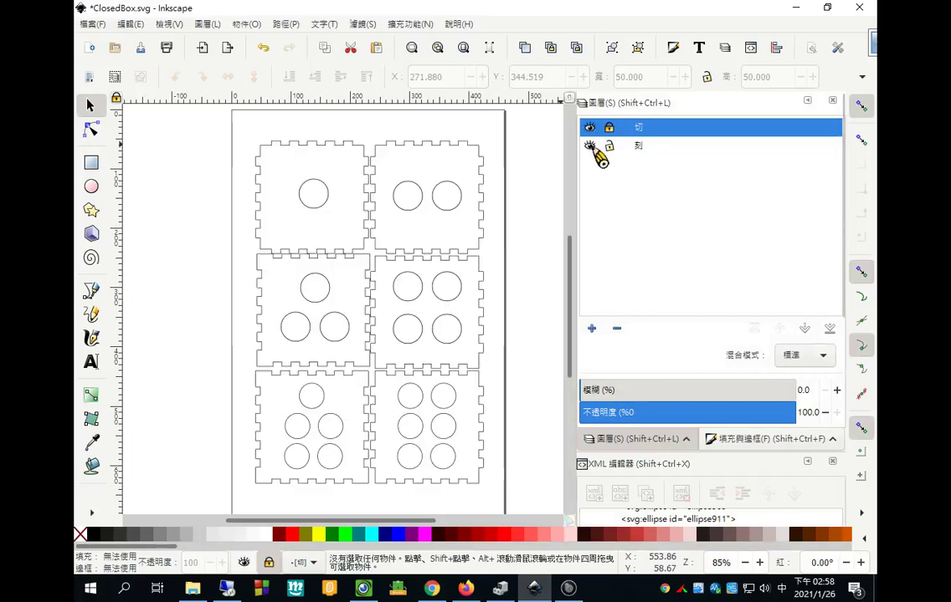
Step: Save ClosedBox.svg again and switch to the laser-cutting program that has the ClosedBox design open
{"action": "left_click", "coordinate": [92, 23]}
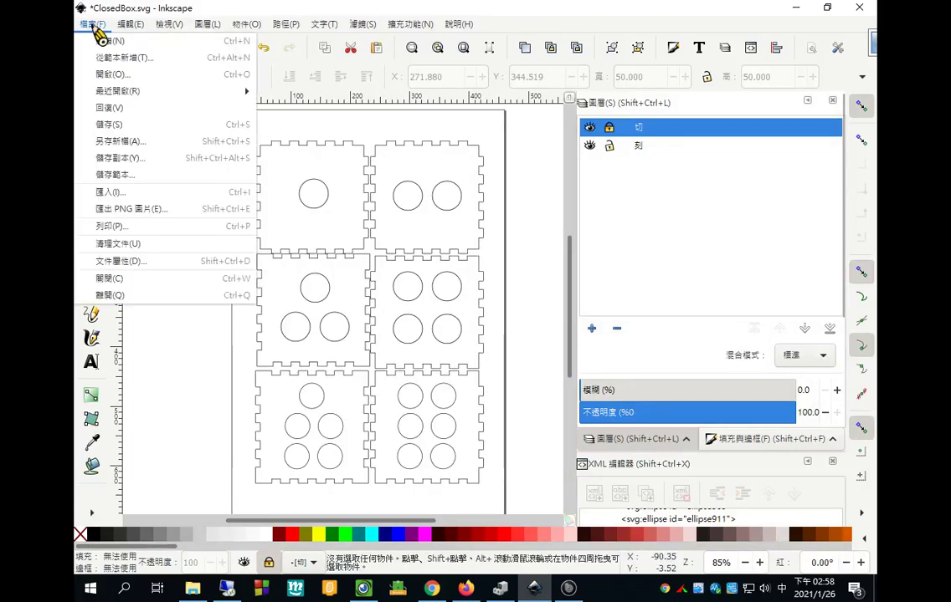
{"action": "left_click", "coordinate": [109, 124]}
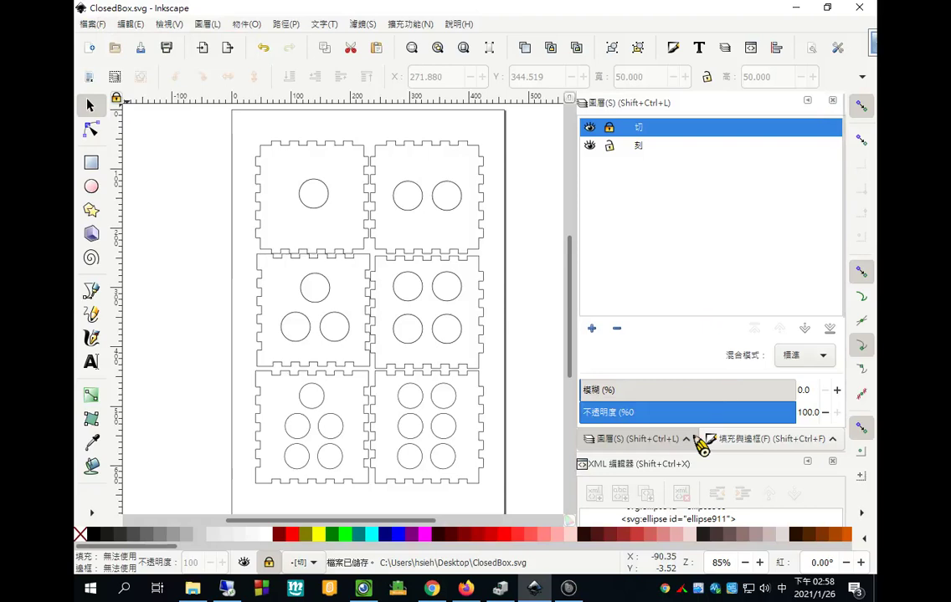
{"action": "left_click", "coordinate": [568, 588]}
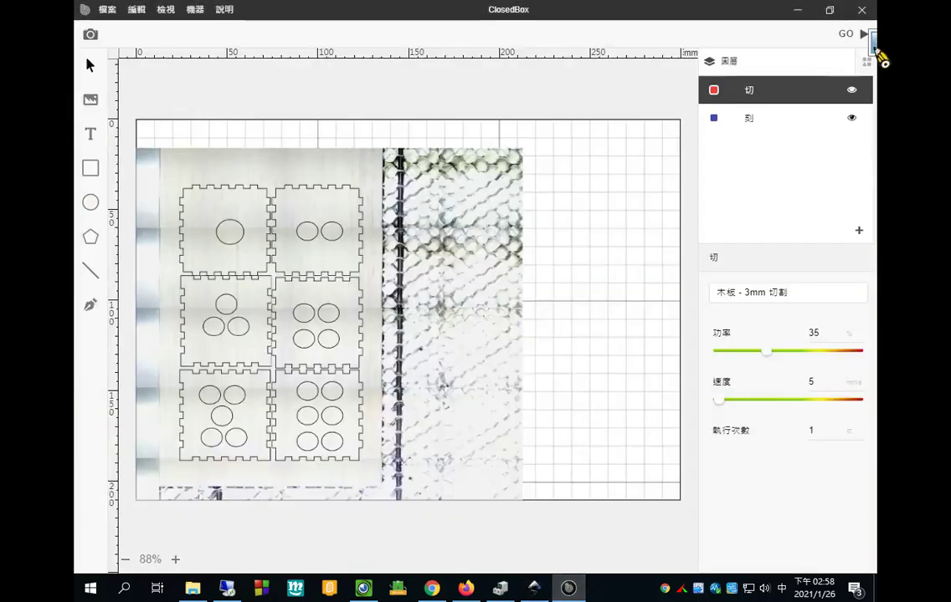
Step: Close the old ClosedBox design and import the newly saved version split by its layers (依圖層分層), accepting the SVG version warning
{"action": "left_click", "coordinate": [861, 10]}
{"action": "left_click", "coordinate": [490, 302]}
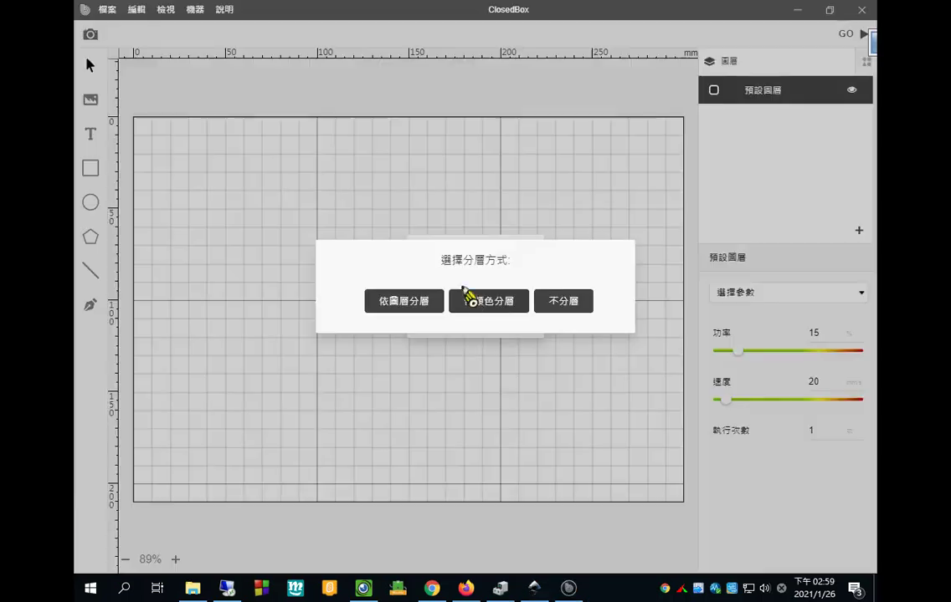
{"action": "left_click", "coordinate": [405, 302]}
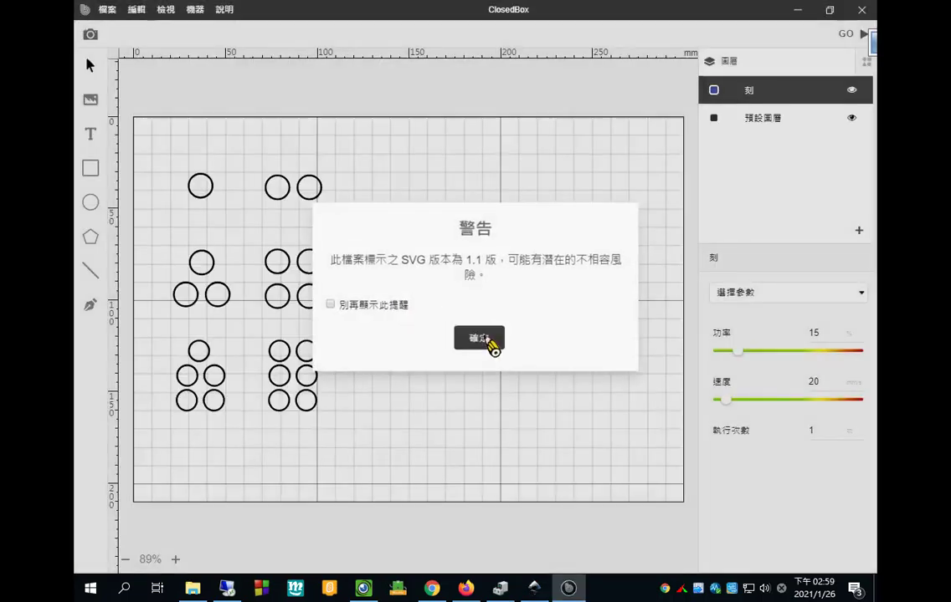
{"action": "left_click", "coordinate": [488, 341]}
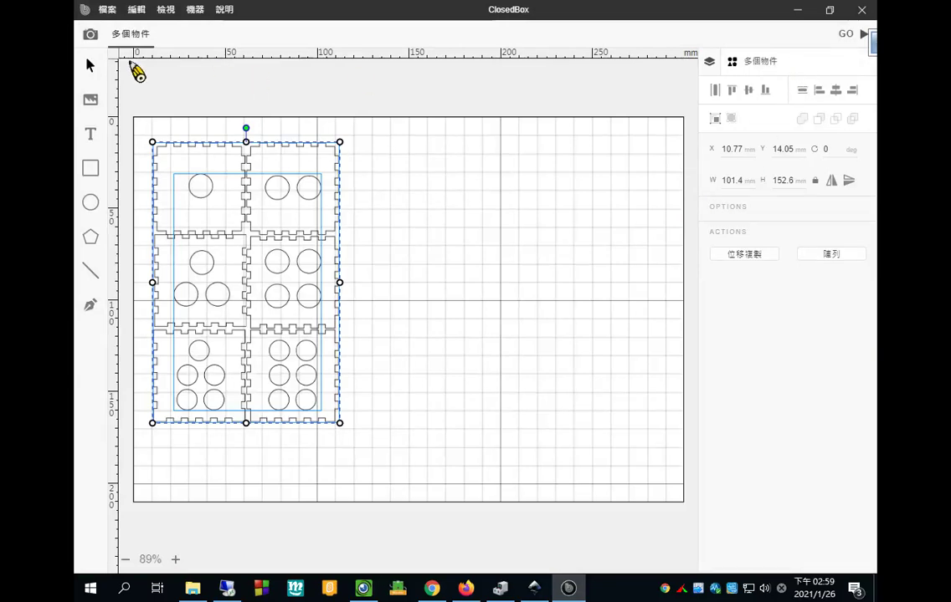
{"action": "left_click", "coordinate": [90, 65]}
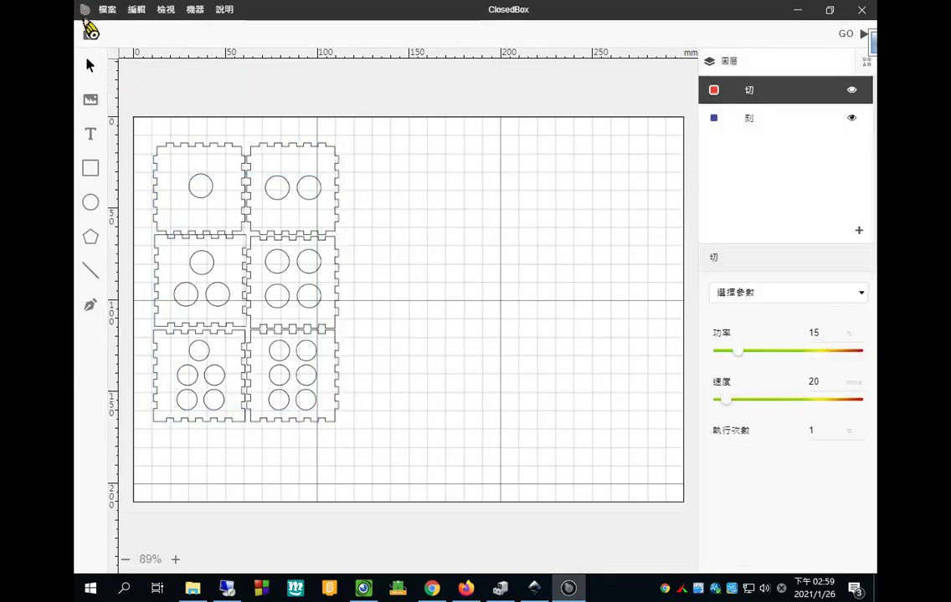
Step: Capture a camera preview of the work bed and move the whole box design onto the wooden board
{"action": "left_click", "coordinate": [87, 30]}
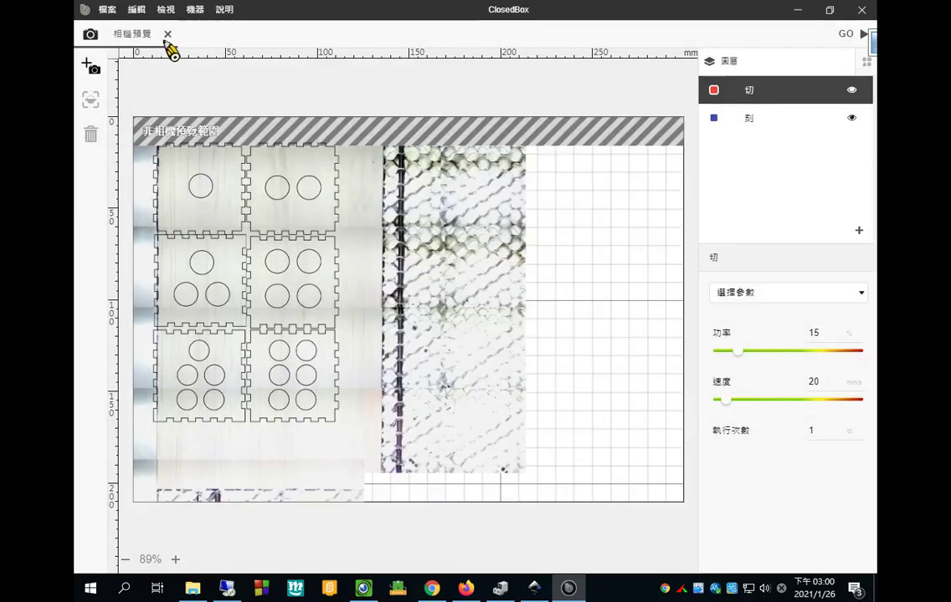
{"action": "left_click", "coordinate": [167, 33]}
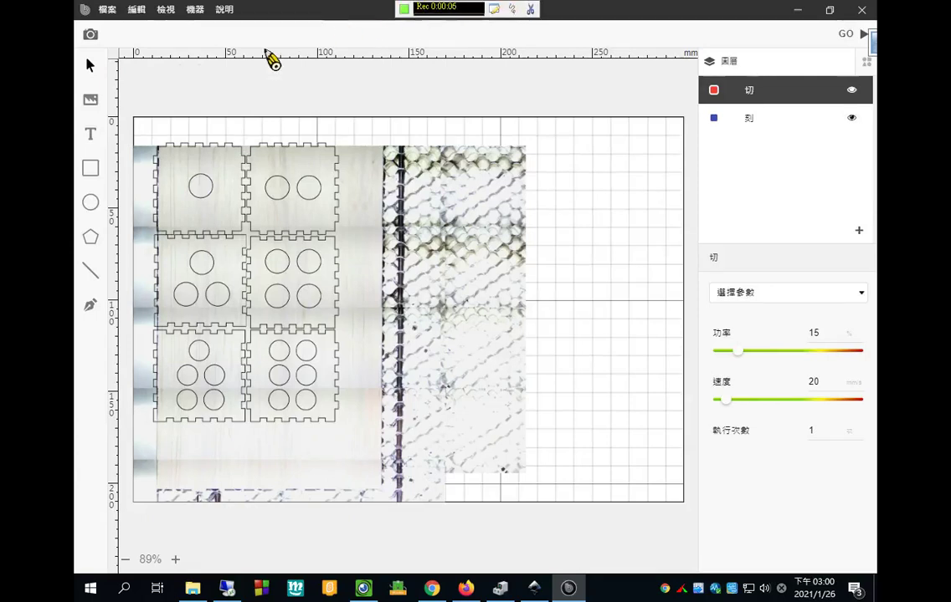
{"action": "left_click_drag", "start_coordinate": [133, 127], "coordinate": [354, 446]}
{"action": "left_click_drag", "start_coordinate": [318, 392], "coordinate": [339, 447]}
{"action": "left_click", "coordinate": [319, 77]}
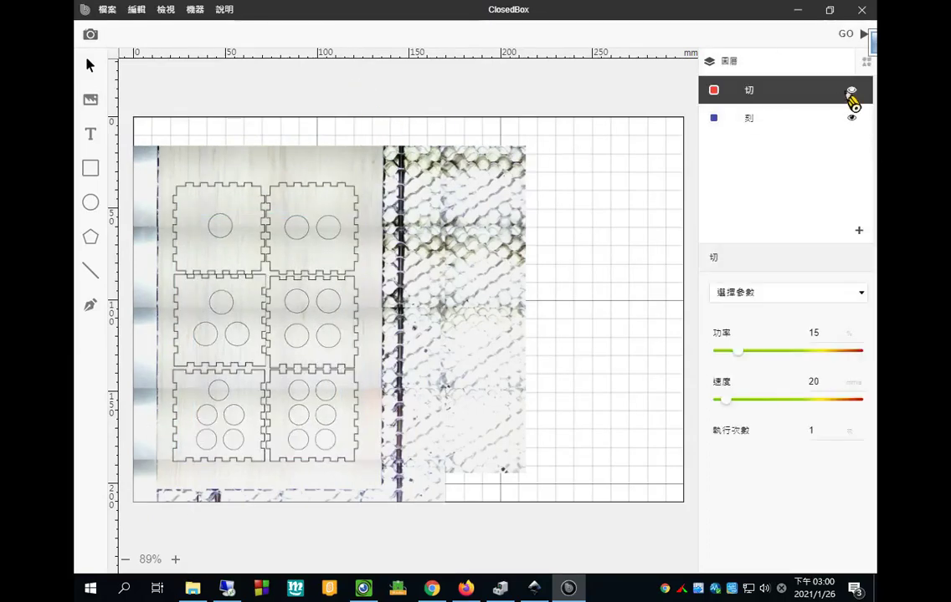
Step: Apply the 木板 - 3mm 切割 preset to the 切 layer and set its power to 30%
{"action": "left_click", "coordinate": [780, 294]}
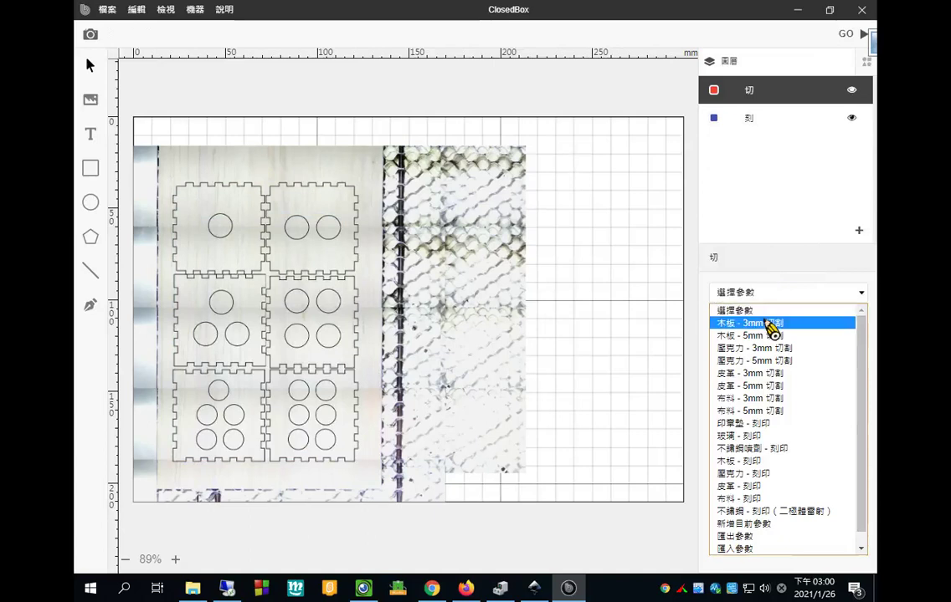
{"action": "left_click", "coordinate": [770, 332]}
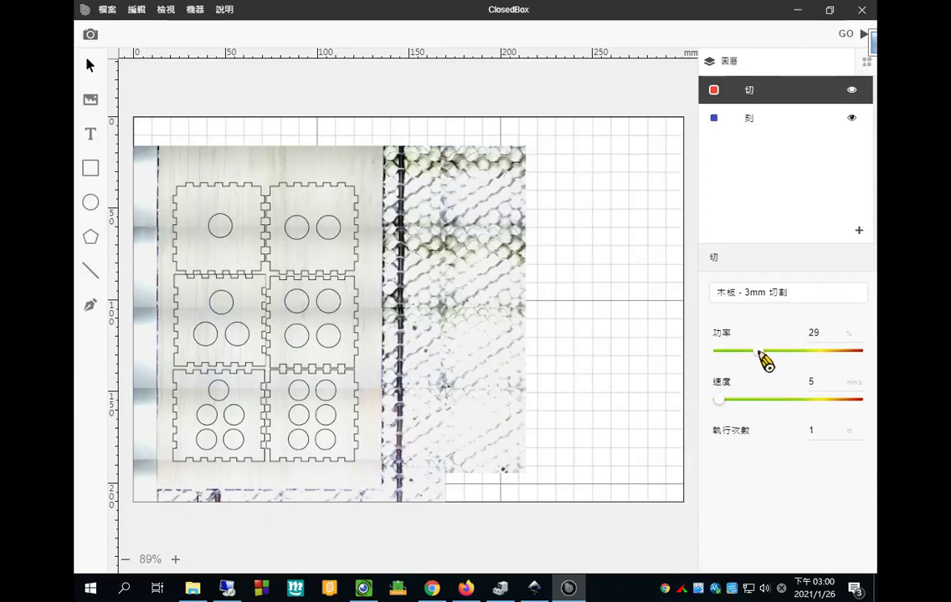
{"action": "left_click_drag", "start_coordinate": [757, 352], "coordinate": [761, 353]}
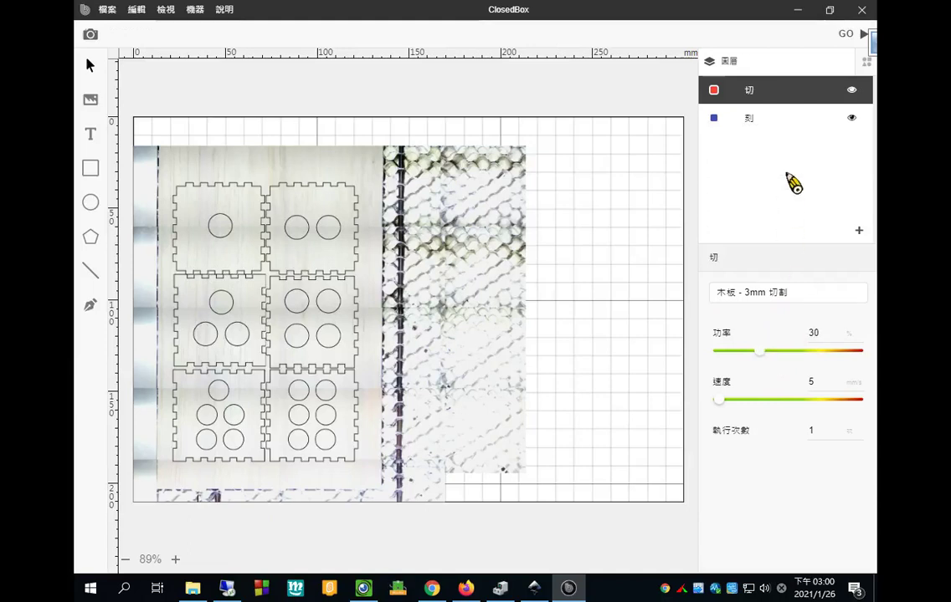
Step: Apply the 木板 - 刻印 preset to the 刻 layer and set its power to 20%
{"action": "left_click", "coordinate": [778, 122]}
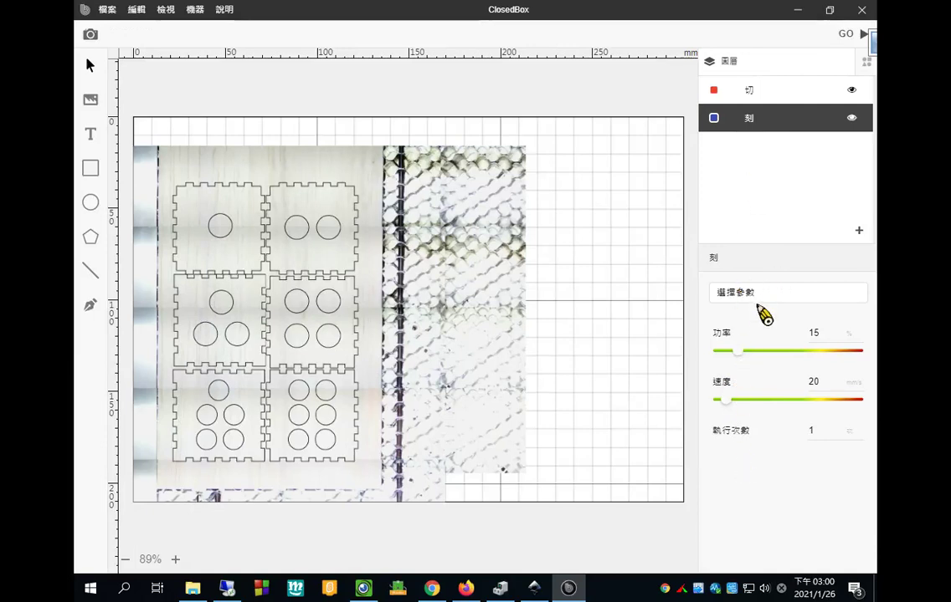
{"action": "left_click", "coordinate": [764, 294]}
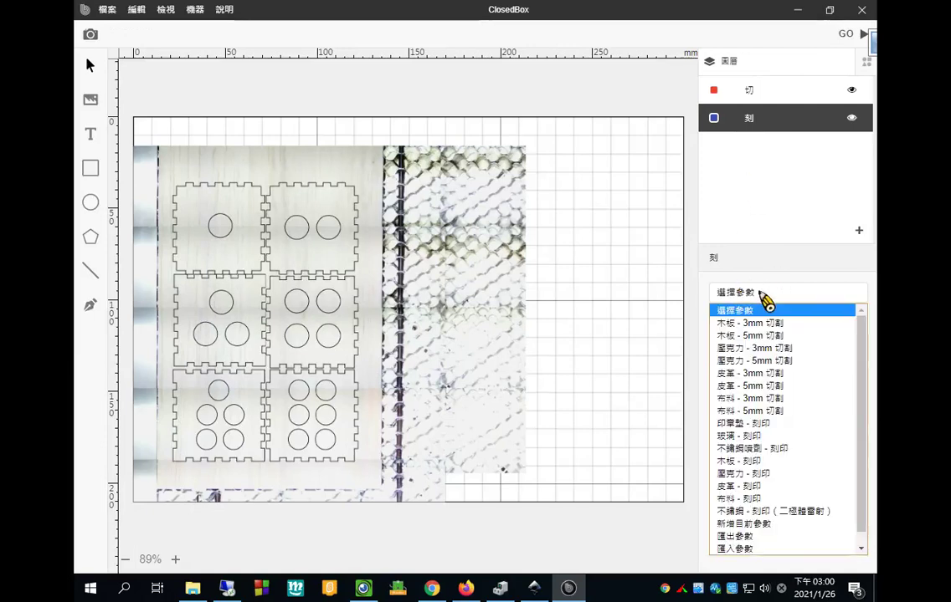
{"action": "left_click", "coordinate": [757, 461]}
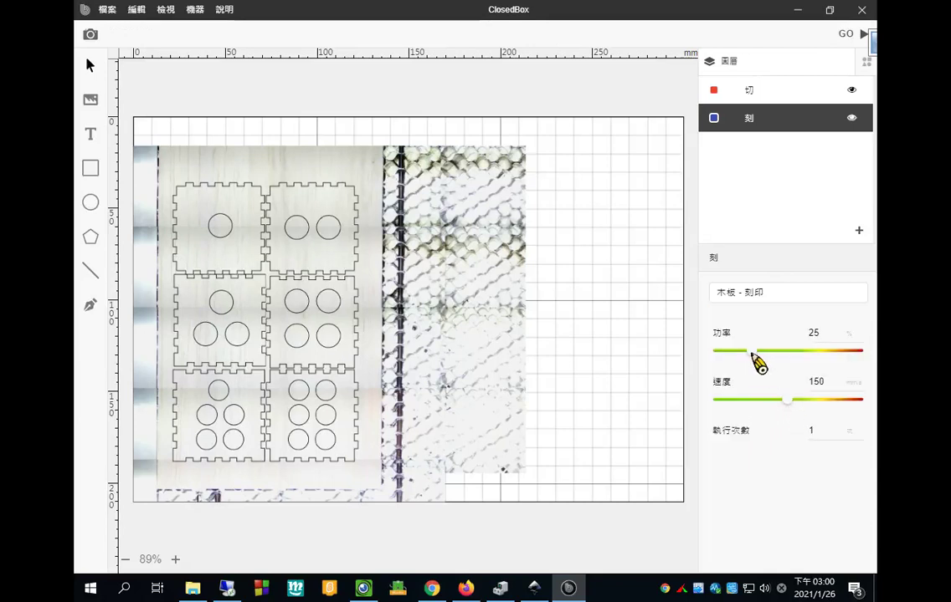
{"action": "left_click_drag", "start_coordinate": [751, 355], "coordinate": [744, 356]}
Step: Preview the job for the beamo machine, close the preview, and check the 切 layer's laser parameters
{"action": "left_click", "coordinate": [845, 37]}
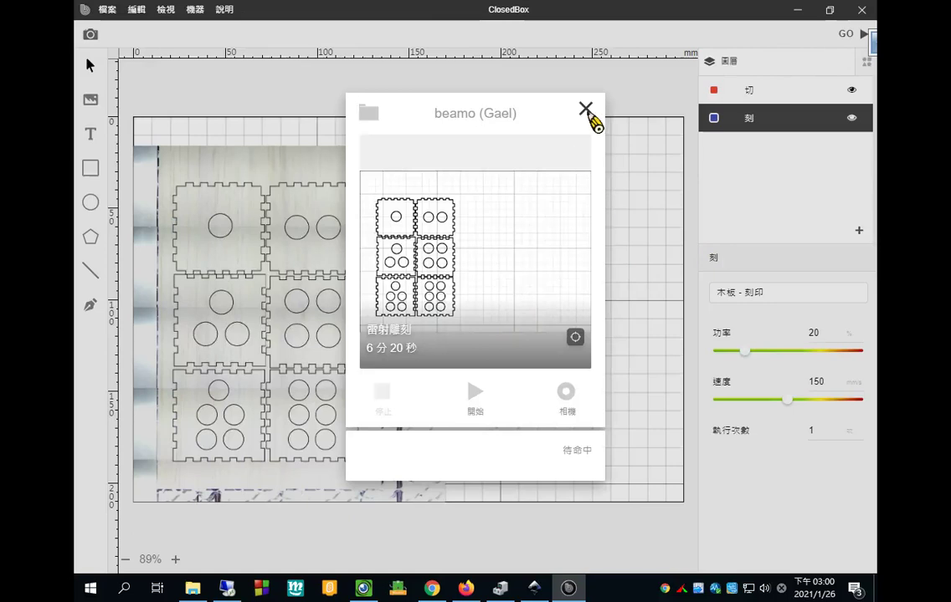
{"action": "left_click", "coordinate": [588, 113]}
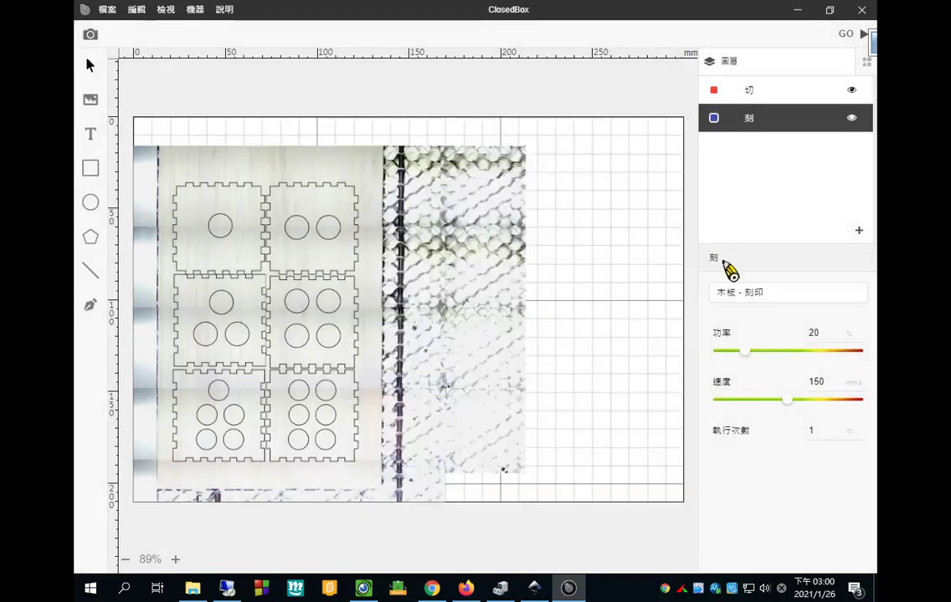
{"action": "left_click", "coordinate": [787, 92]}
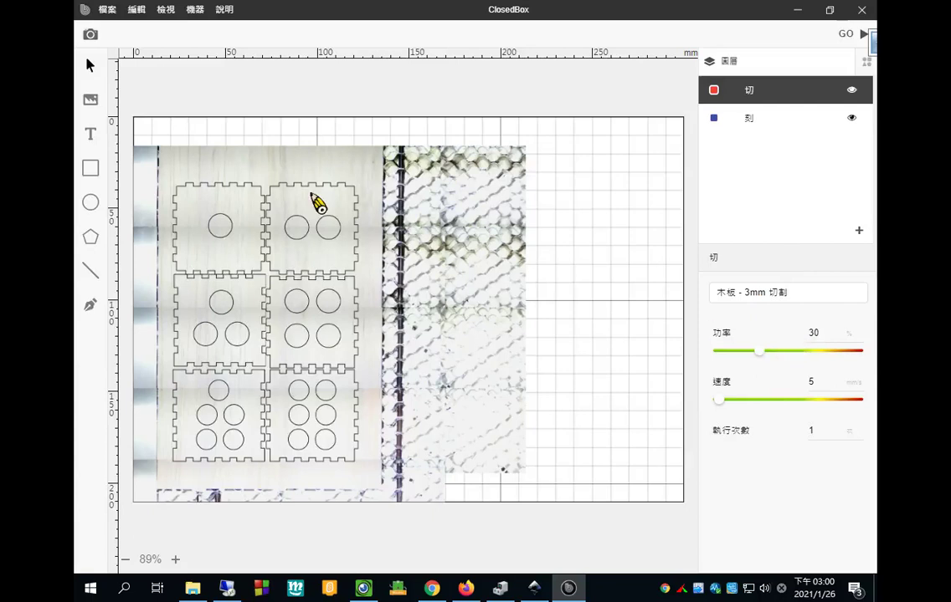
Step: Send the design to the beamo machine and start the laser job
{"action": "left_click", "coordinate": [862, 33]}
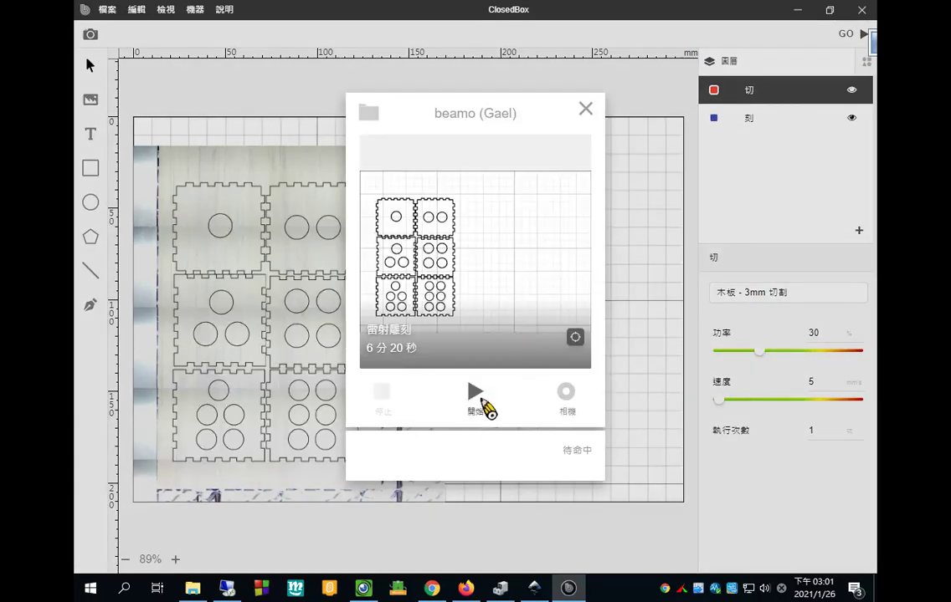
{"action": "left_click", "coordinate": [474, 394]}
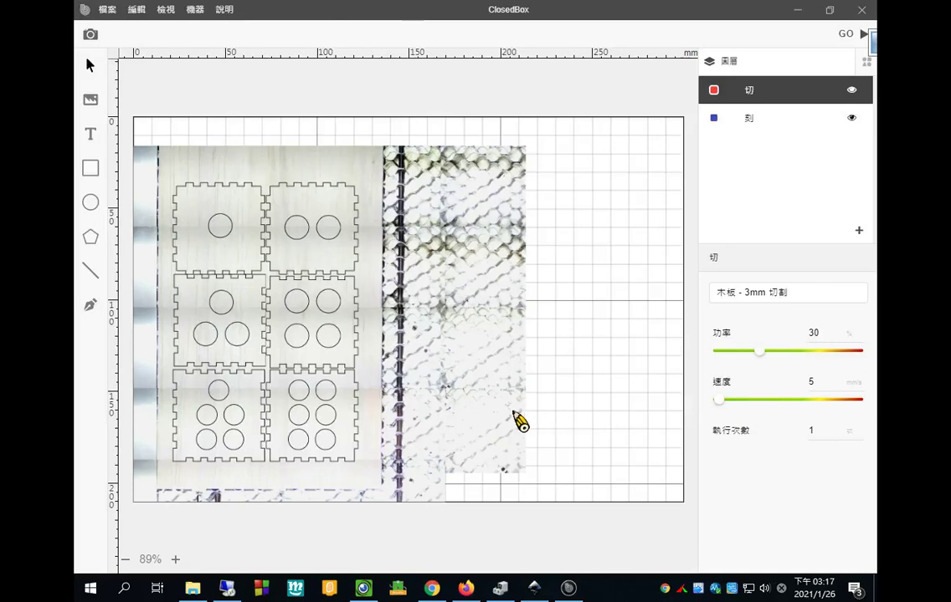
Step: Reselect the 木板 - 3mm 切割 preset for the 切 layer and set its speed to 10 mm/s
{"action": "left_click", "coordinate": [775, 294]}
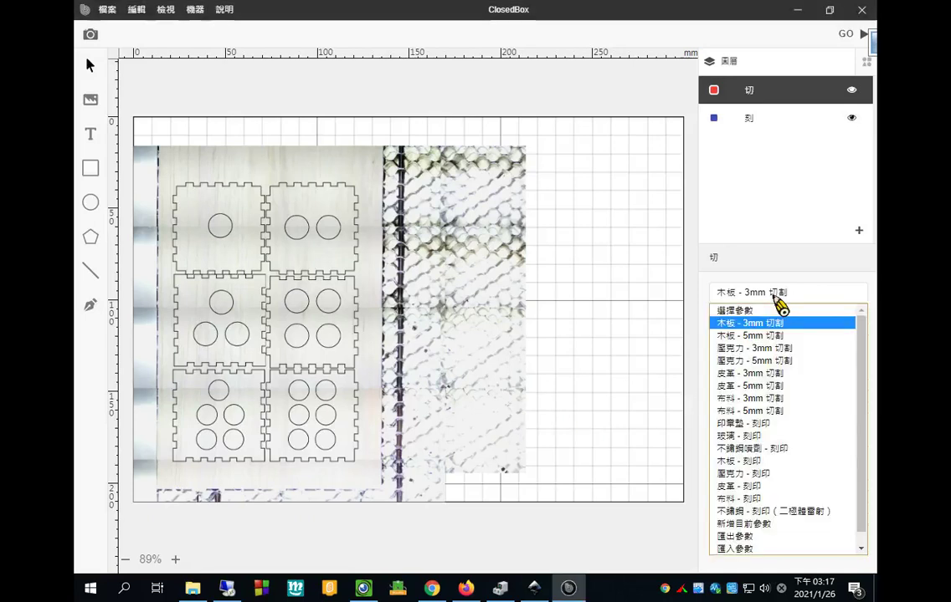
{"action": "left_click", "coordinate": [795, 323]}
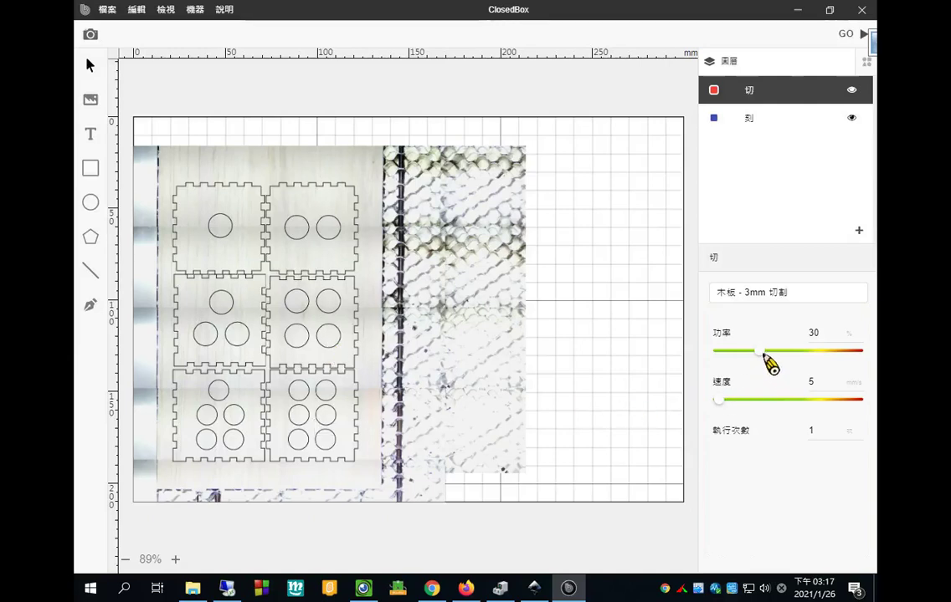
{"action": "left_click", "coordinate": [723, 401]}
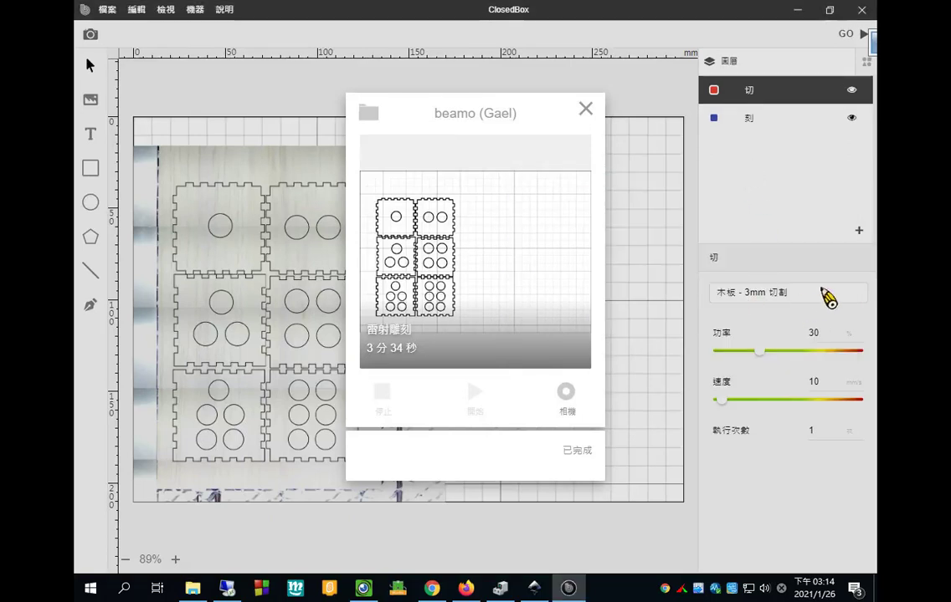
Step: Close the finished job, reload the 切 layer's 木板 - 3mm 切割 preset via 木板 - 5mm 切割, and set power 30% and speed 10 mm/s
{"action": "left_click", "coordinate": [586, 109]}
{"action": "left_click", "coordinate": [799, 289]}
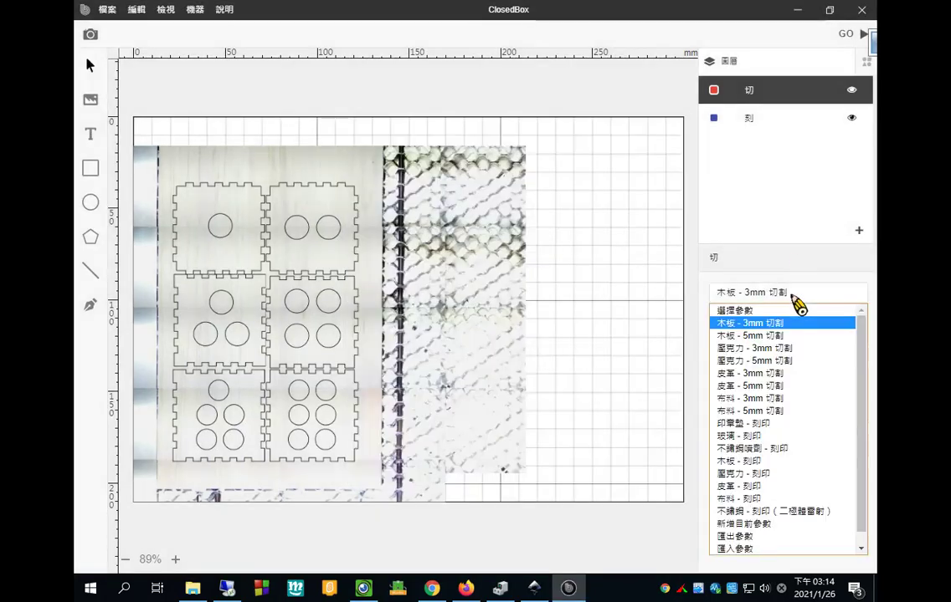
{"action": "left_click", "coordinate": [791, 336]}
{"action": "left_click", "coordinate": [786, 297]}
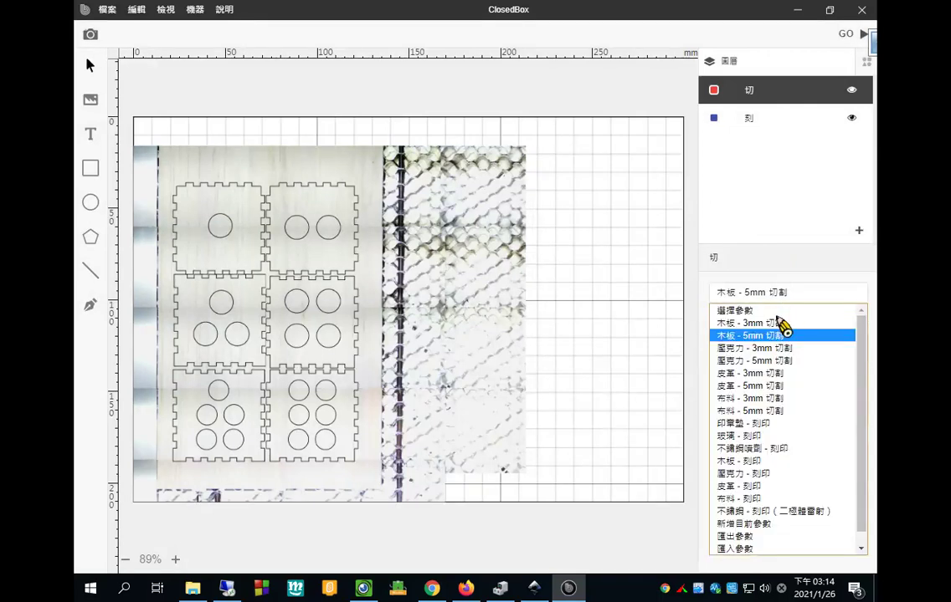
{"action": "left_click", "coordinate": [774, 322]}
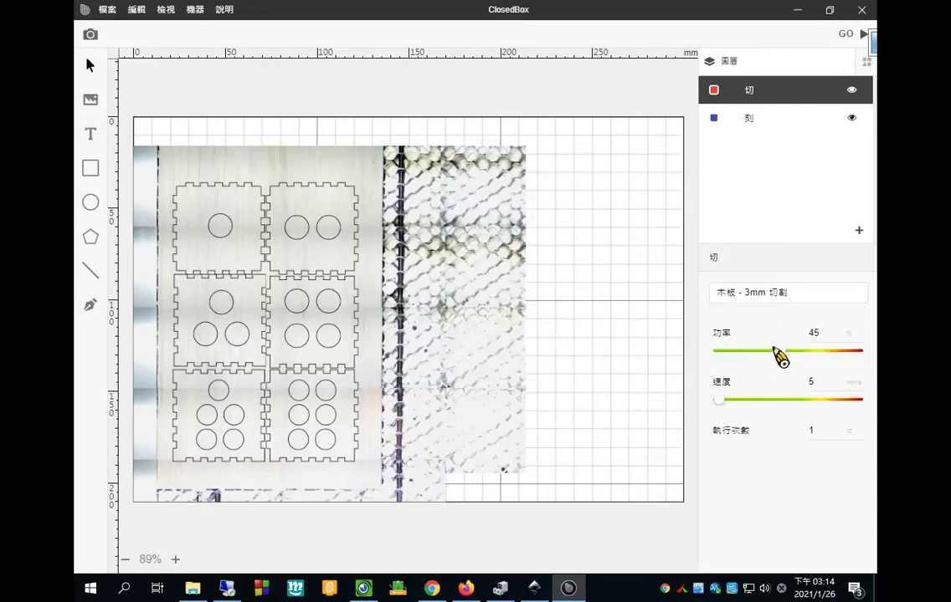
{"action": "left_click_drag", "start_coordinate": [778, 351], "coordinate": [758, 351]}
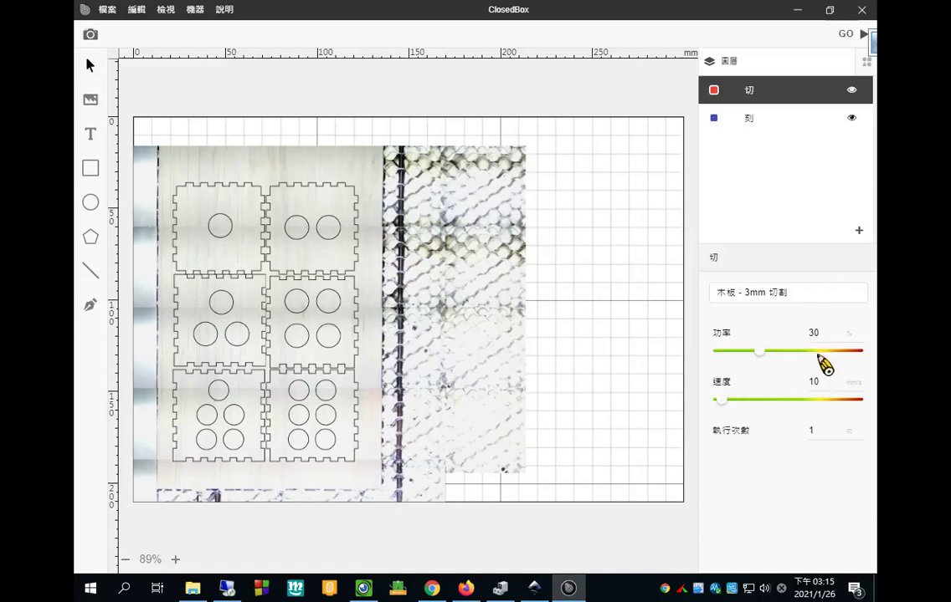
Step: Switch to Chrome, examine the P=W/t=F*S/t=F*V derivation on the Baidu 功率 page, and return to the laser-cutting program
{"action": "left_click", "coordinate": [433, 589]}
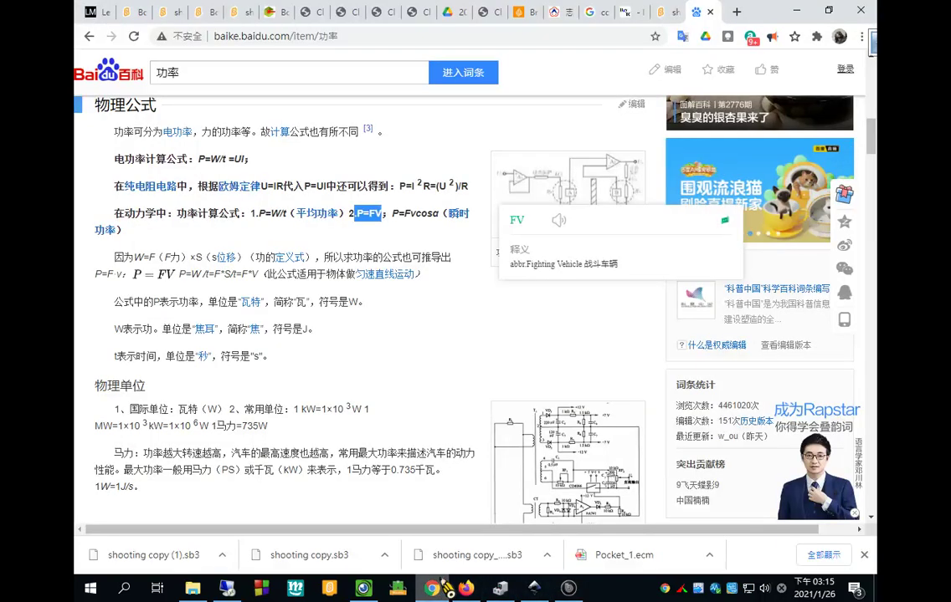
{"action": "left_click", "coordinate": [345, 285]}
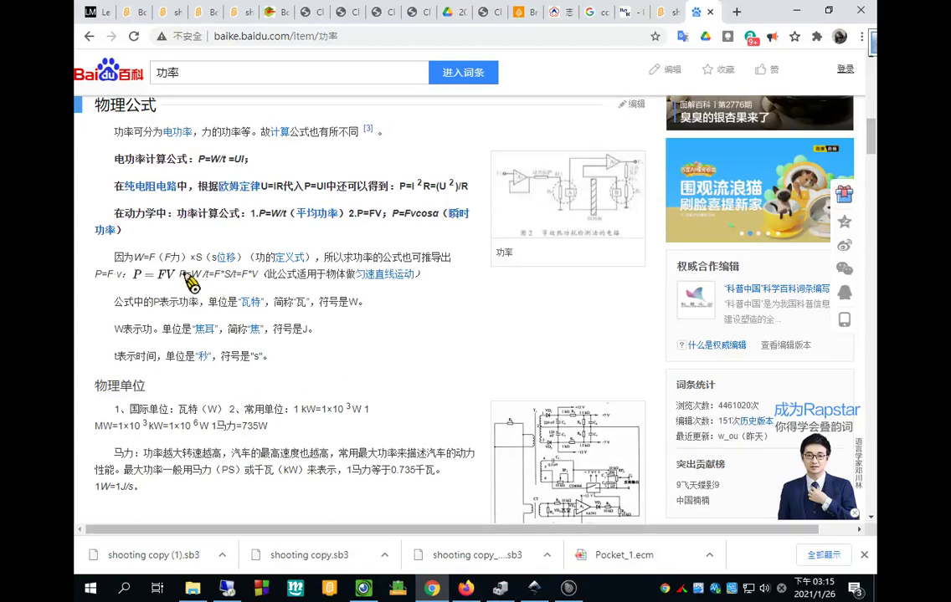
{"action": "left_click_drag", "start_coordinate": [180, 275], "coordinate": [264, 277]}
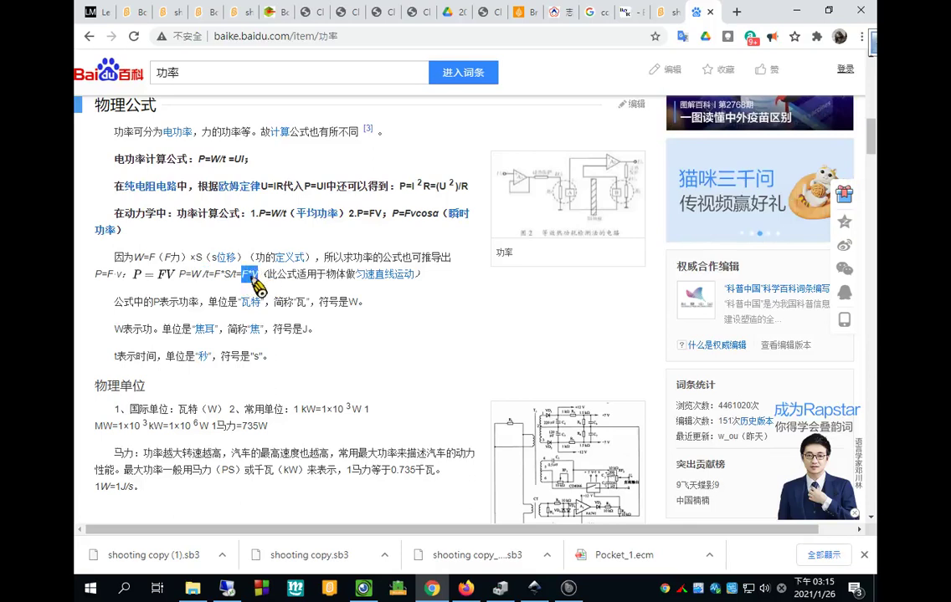
{"action": "left_click", "coordinate": [249, 284]}
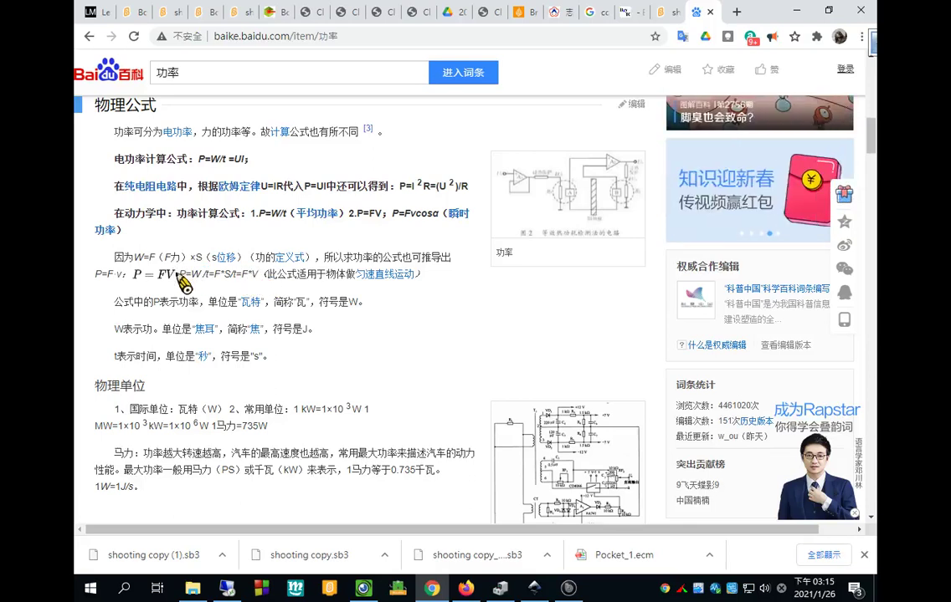
{"action": "left_click", "coordinate": [615, 555]}
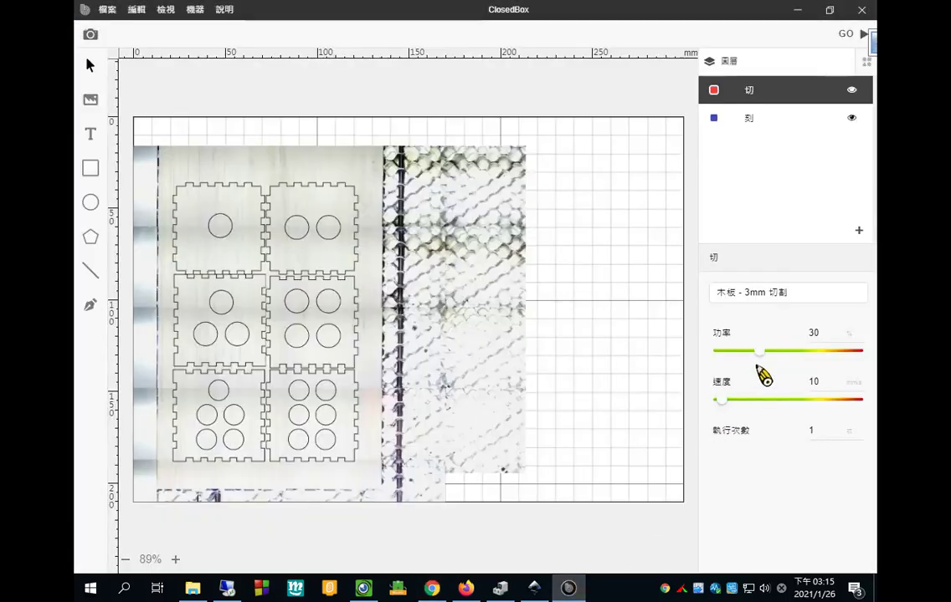